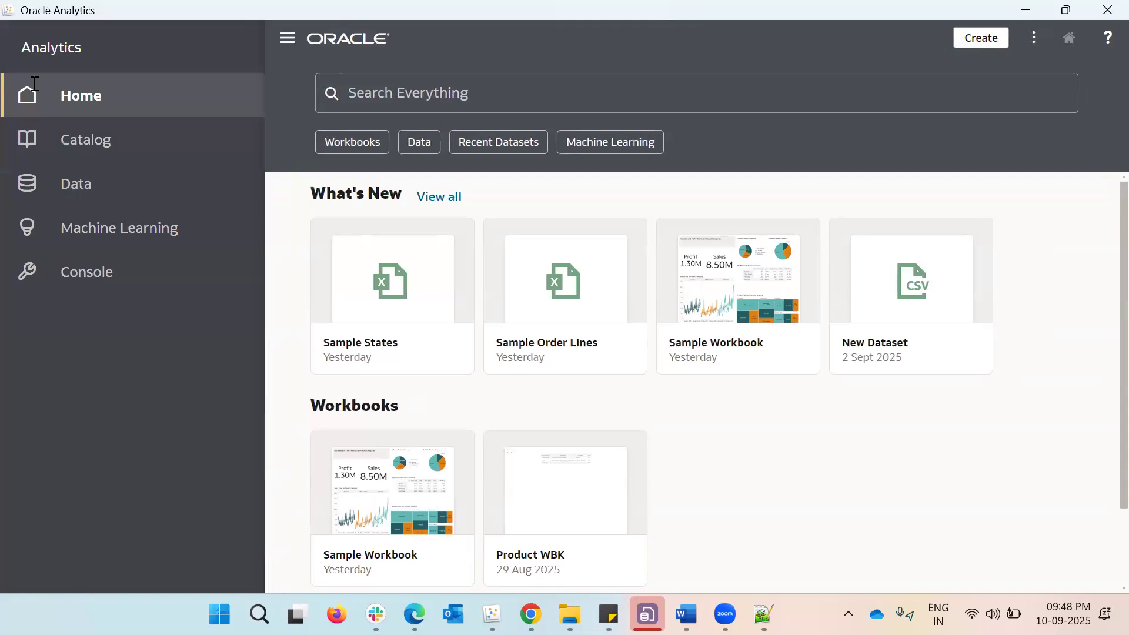
Create a new data flow with the Sample Order Lines dataset as its source
{"action": "left_click", "coordinate": [959, 41]}
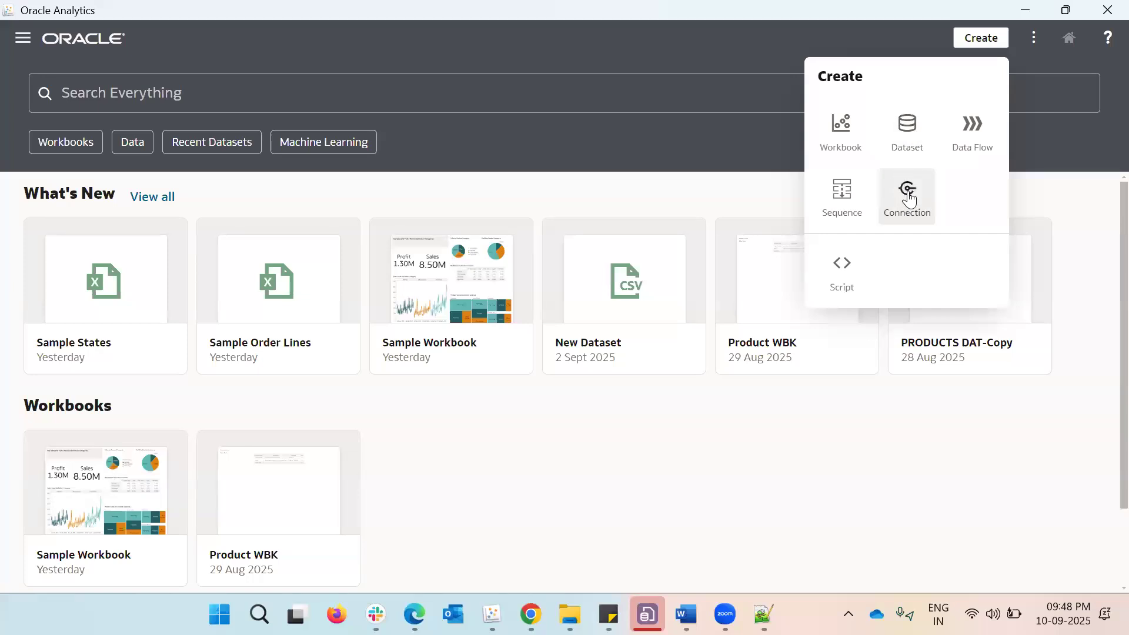
{"action": "left_click", "coordinate": [977, 151]}
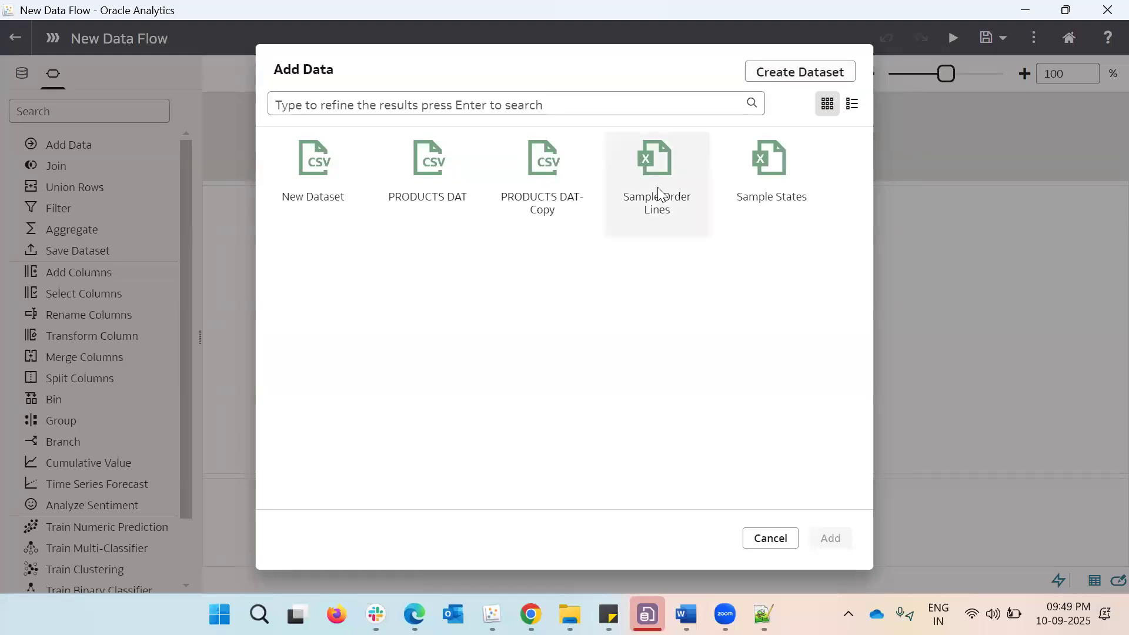
{"action": "left_click", "coordinate": [665, 233]}
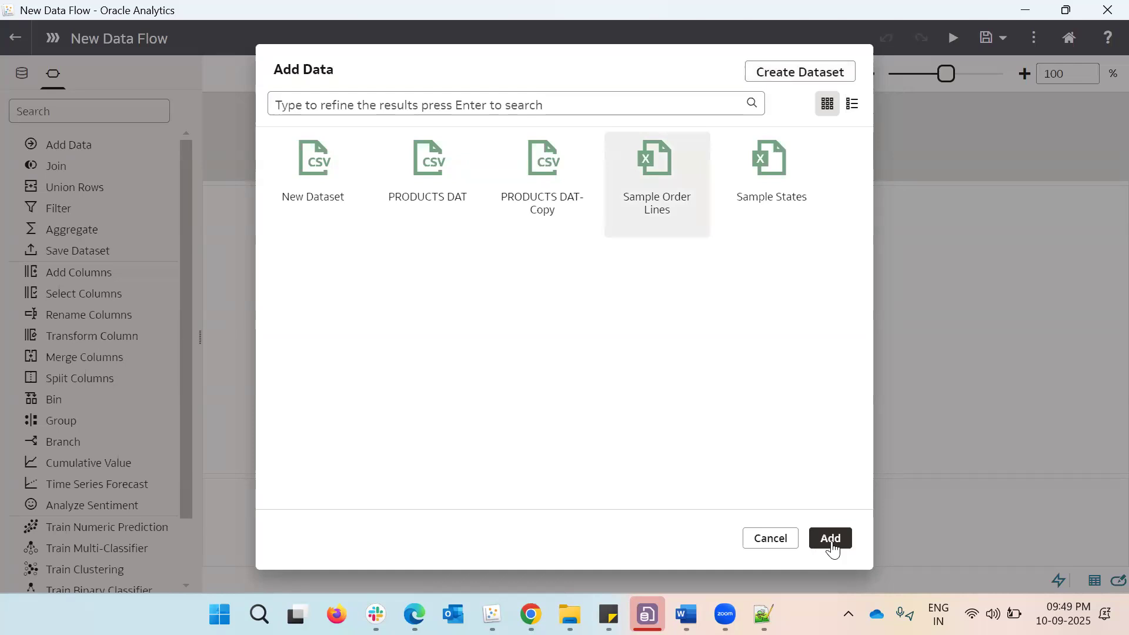
{"action": "left_click", "coordinate": [831, 545]}
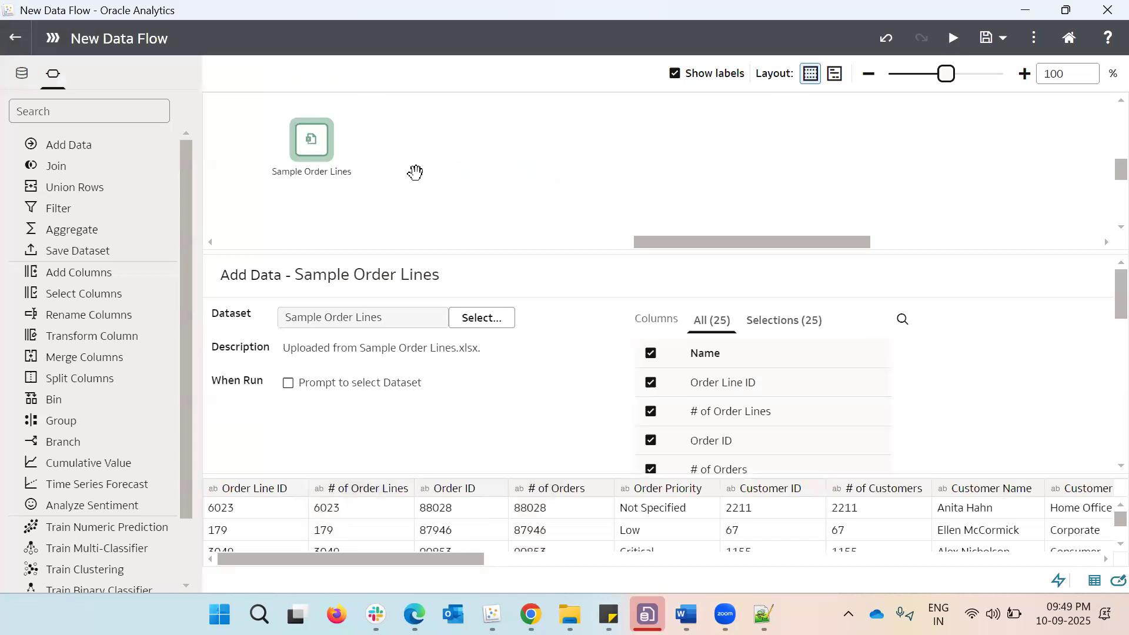
{"action": "mouse_move", "coordinate": [316, 177]}
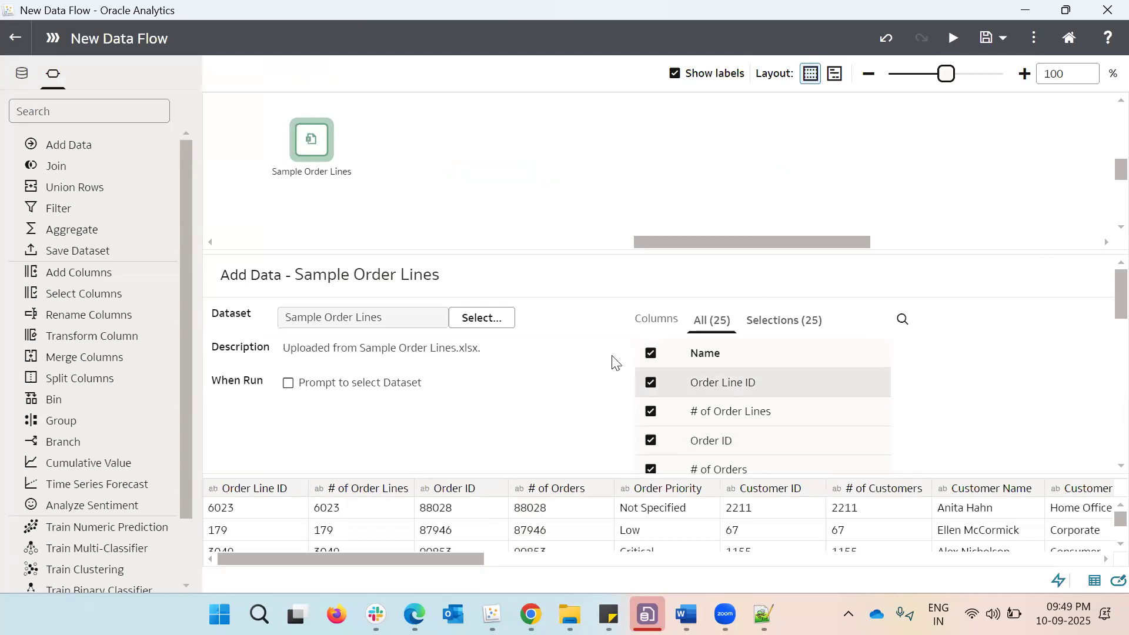
Try excluding the Order Line ID column from Sample Order Lines in the full and selected column lists, re-including it each time
{"action": "scroll", "coordinate": [847, 396], "scroll_direction": "down", "scroll_amount": 5}
{"action": "scroll", "coordinate": [832, 408], "scroll_direction": "up", "scroll_amount": 5}
{"action": "left_click", "coordinate": [649, 388]}
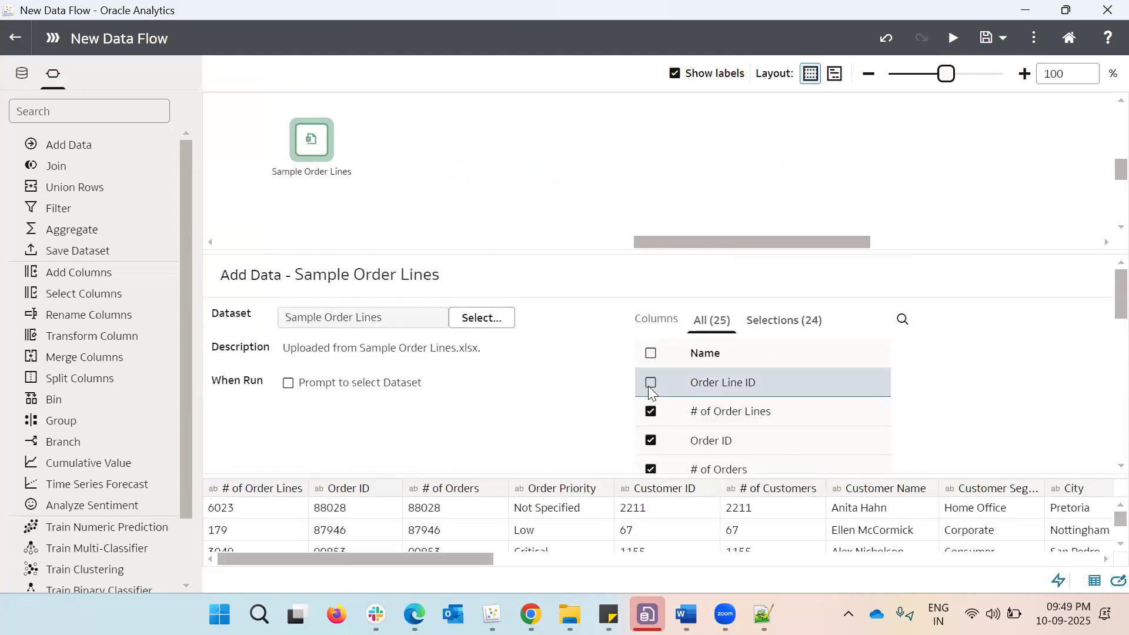
{"action": "left_click", "coordinate": [649, 386]}
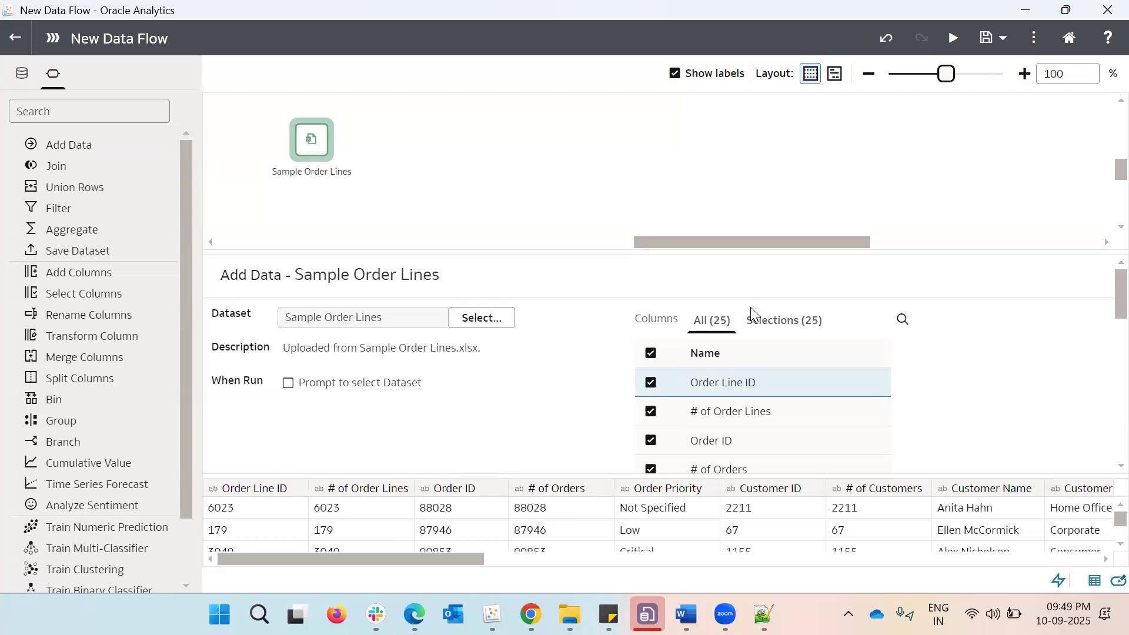
{"action": "left_click", "coordinate": [761, 321]}
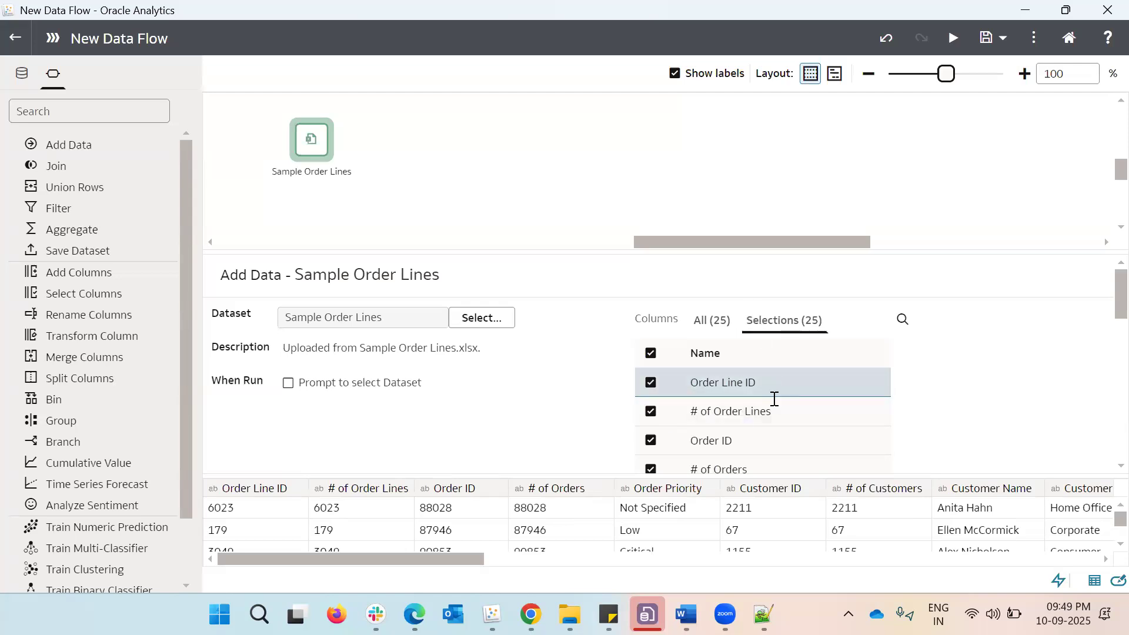
{"action": "left_click", "coordinate": [651, 384]}
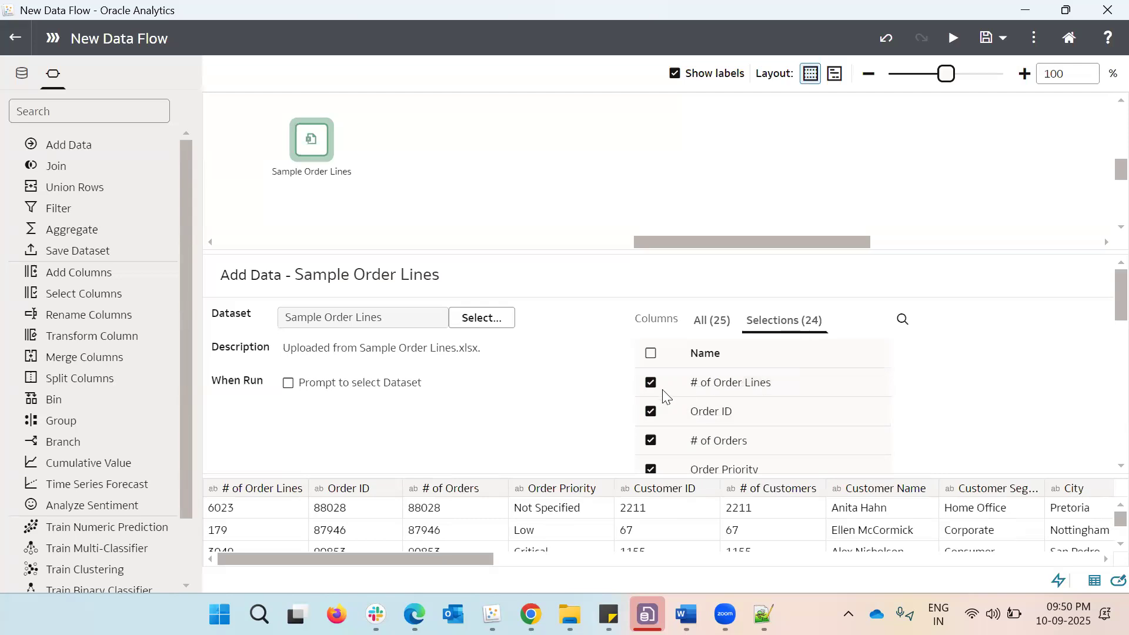
{"action": "left_click", "coordinate": [712, 320]}
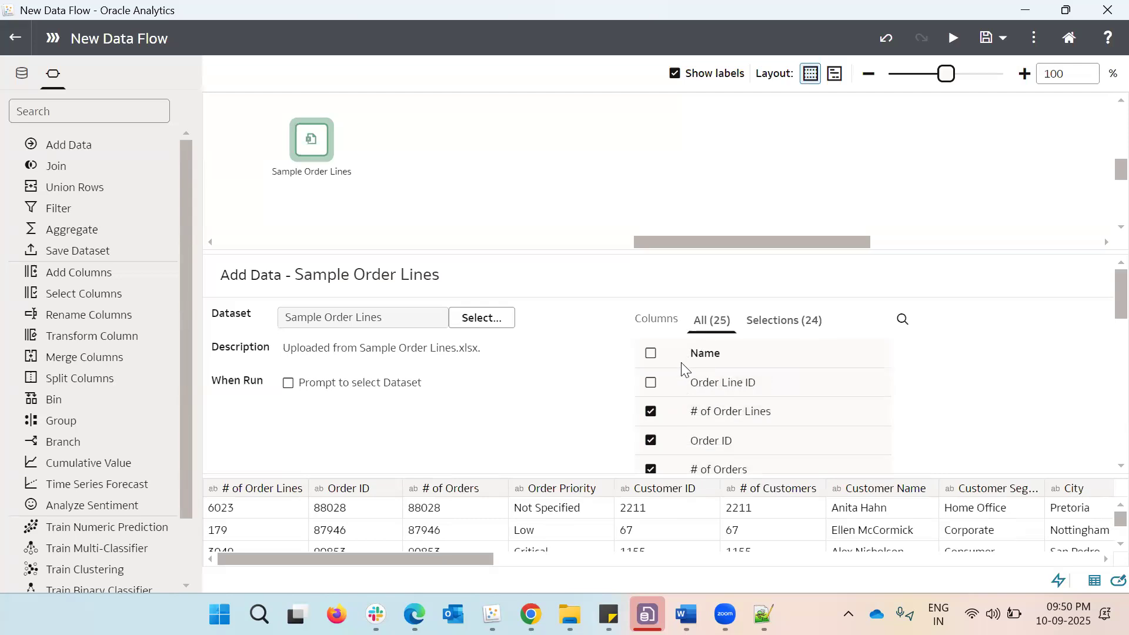
{"action": "left_click", "coordinate": [650, 383]}
Examine the source's column list, the data preview and the available data fields of Sample Order Lines
{"action": "scroll", "coordinate": [602, 420], "scroll_direction": "down", "scroll_amount": 1}
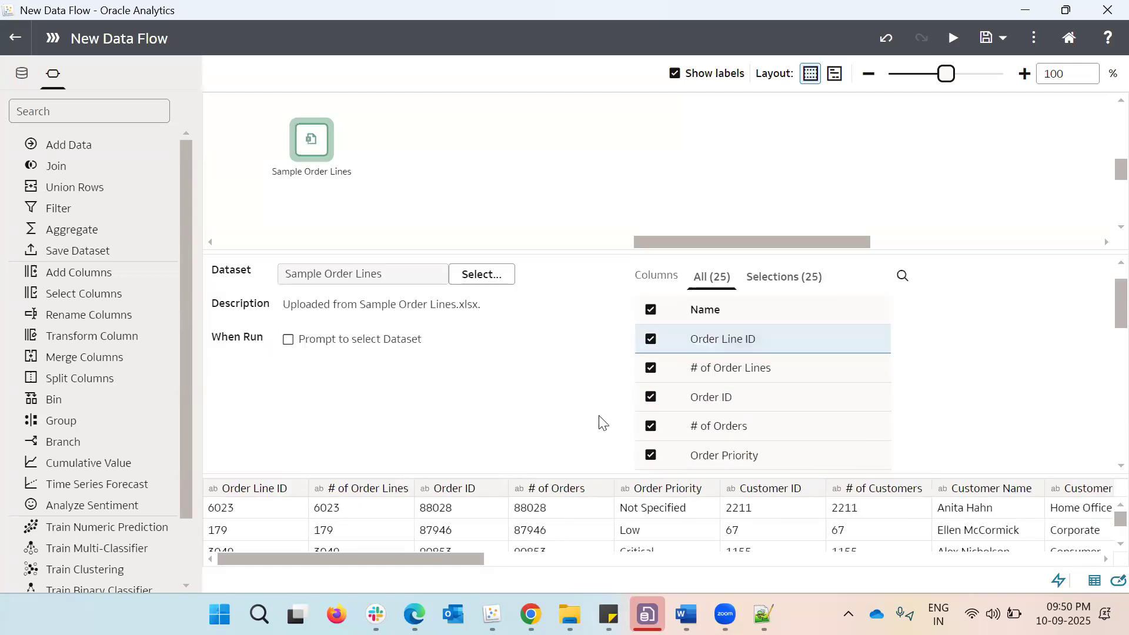
{"action": "scroll", "coordinate": [601, 421], "scroll_direction": "down", "scroll_amount": 3}
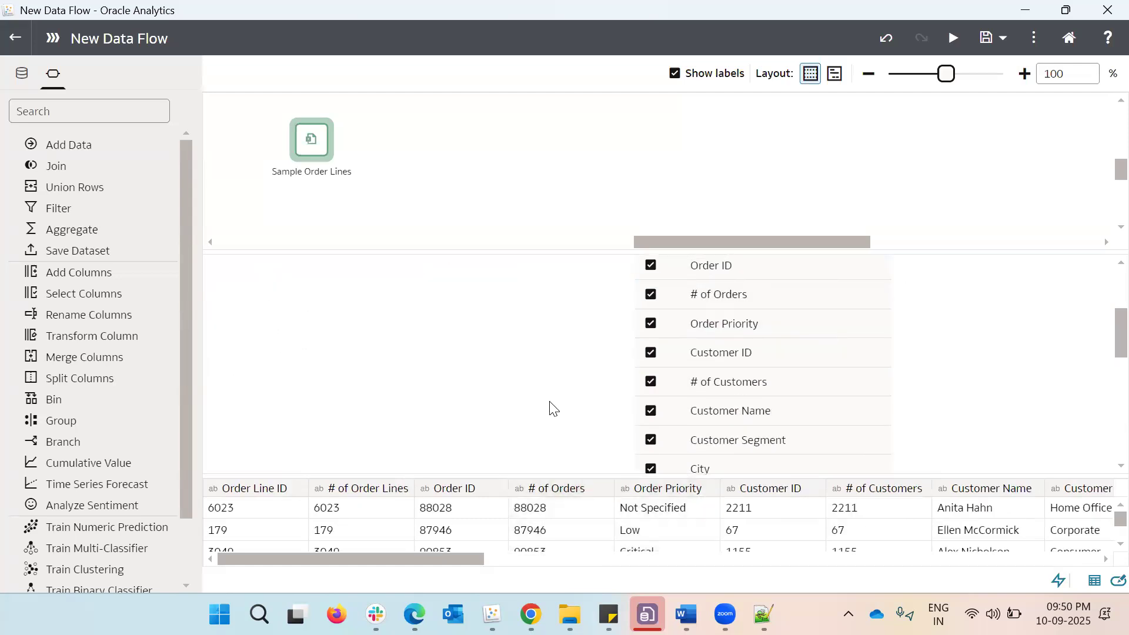
{"action": "scroll", "coordinate": [550, 409], "scroll_direction": "up", "scroll_amount": 4}
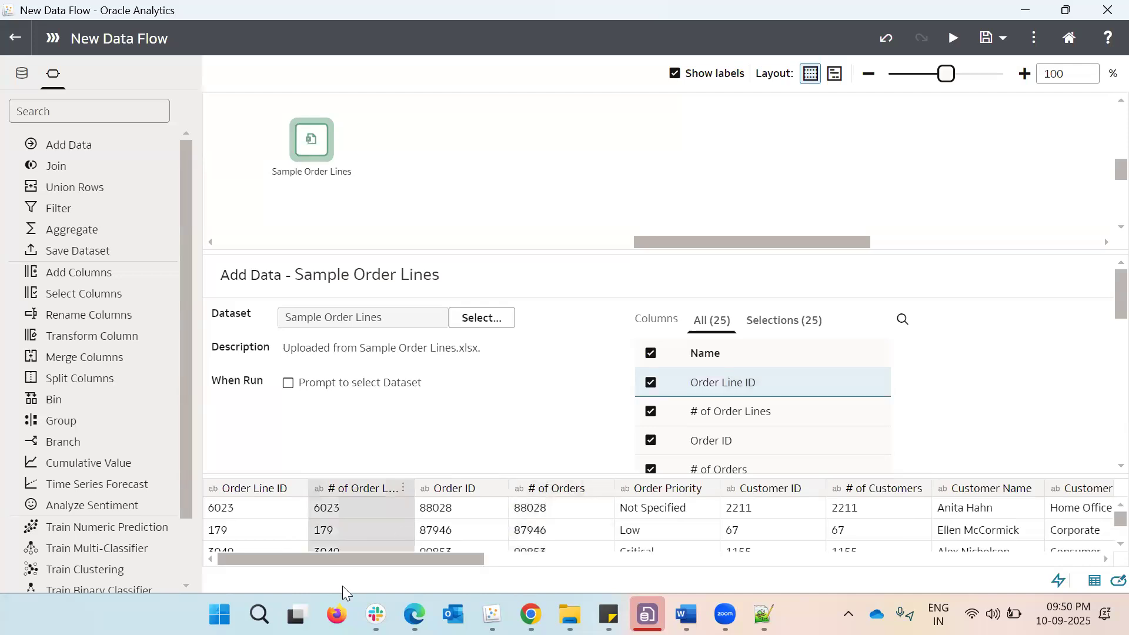
{"action": "mouse_move", "coordinate": [339, 559]}
{"action": "left_mouse_down"}
{"action": "mouse_move", "coordinate": [490, 586]}
{"action": "mouse_move", "coordinate": [734, 579]}
{"action": "mouse_move", "coordinate": [854, 557]}
{"action": "mouse_move", "coordinate": [1047, 566]}
{"action": "mouse_move", "coordinate": [329, 563]}
{"action": "left_mouse_up"}
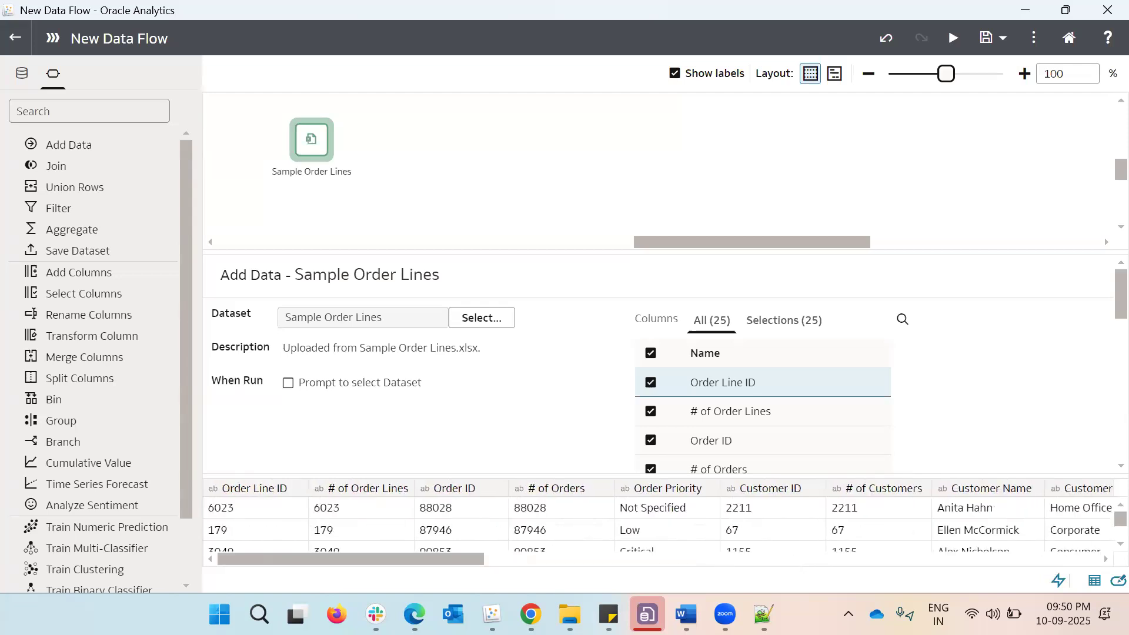
{"action": "left_click", "coordinate": [22, 80]}
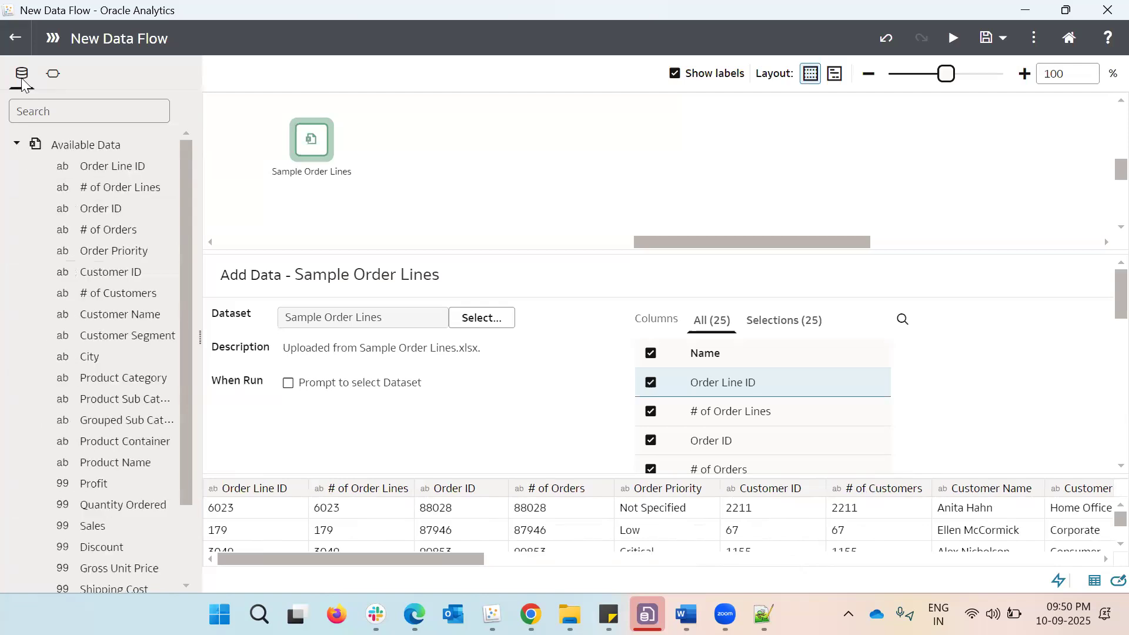
{"action": "left_click", "coordinate": [53, 75]}
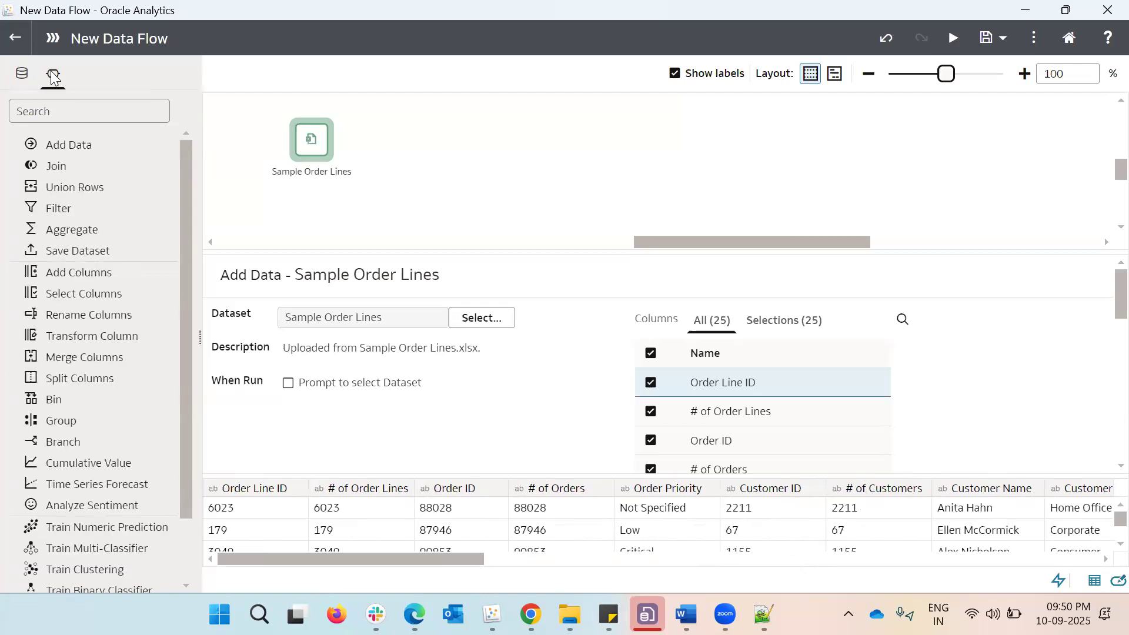
{"action": "left_click", "coordinate": [21, 80]}
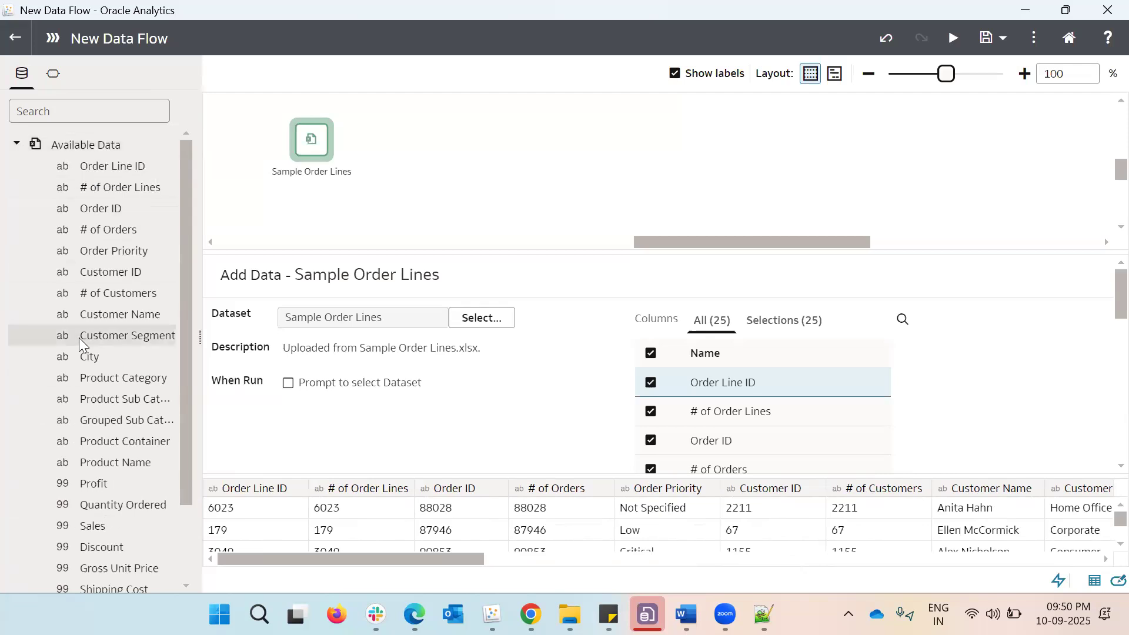
{"action": "scroll", "coordinate": [82, 412], "scroll_direction": "down", "scroll_amount": 3}
{"action": "scroll", "coordinate": [94, 394], "scroll_direction": "up", "scroll_amount": 1}
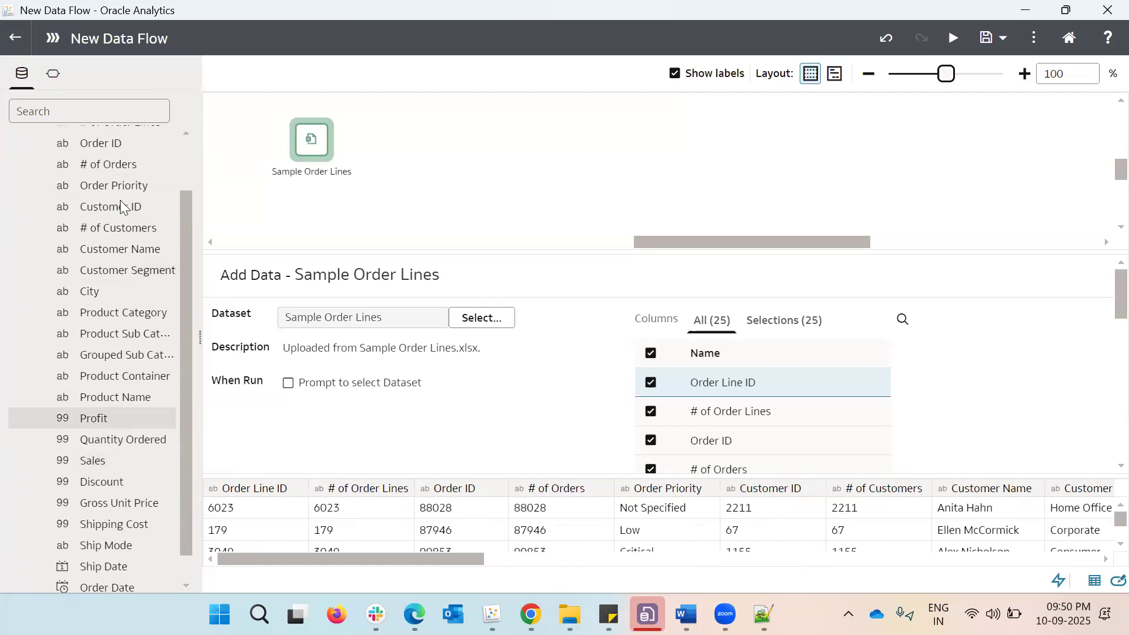
{"action": "scroll", "coordinate": [124, 247], "scroll_direction": "up", "scroll_amount": 2}
{"action": "scroll", "coordinate": [119, 376], "scroll_direction": "down", "scroll_amount": 3}
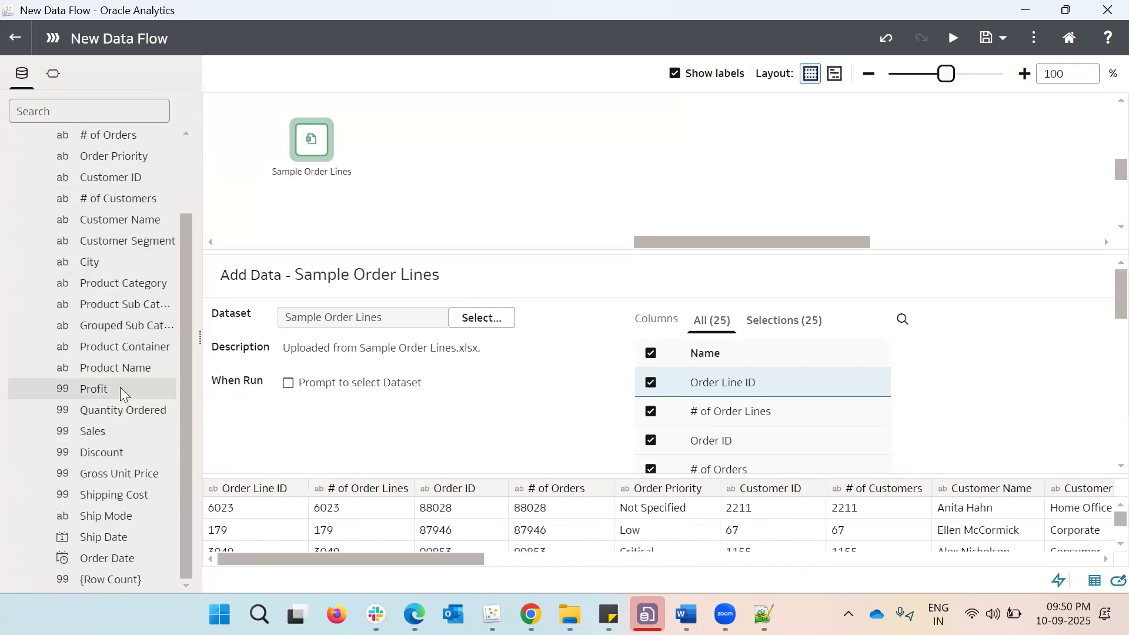
{"action": "mouse_move", "coordinate": [120, 387]}
{"action": "scroll", "coordinate": [120, 387], "scroll_direction": "up", "scroll_amount": 3}
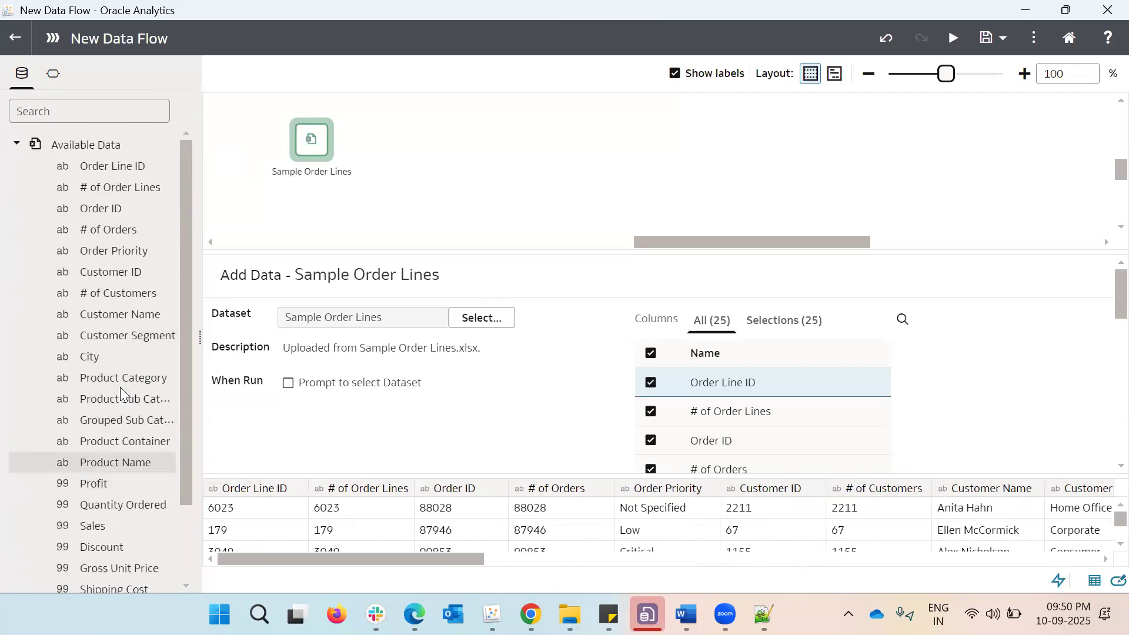
Add a Filter step after the Sample Order Lines source and delete it again
{"action": "left_click", "coordinate": [55, 74]}
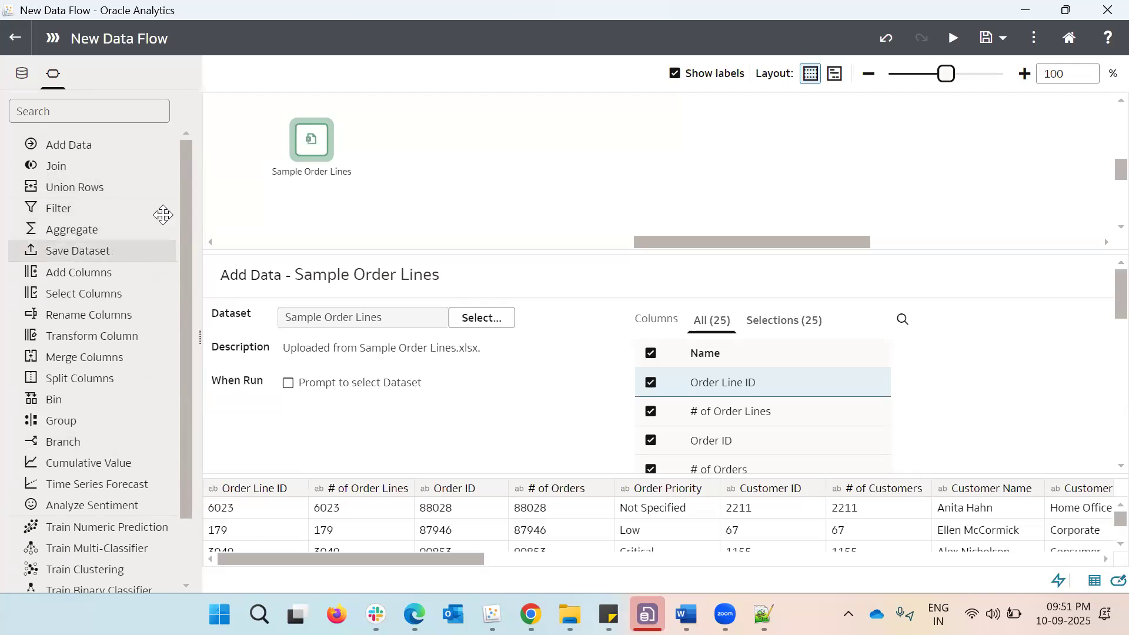
{"action": "left_click_drag", "start_coordinate": [75, 213], "coordinate": [385, 142]}
{"action": "left_click_drag", "start_coordinate": [56, 212], "coordinate": [356, 145]}
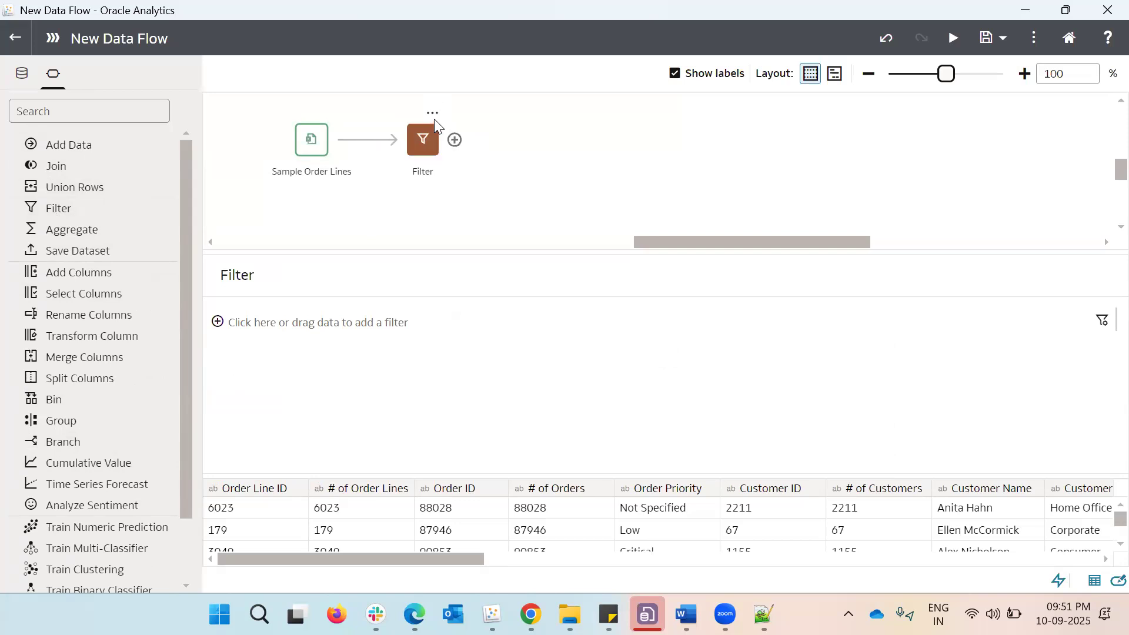
{"action": "left_click", "coordinate": [434, 116]}
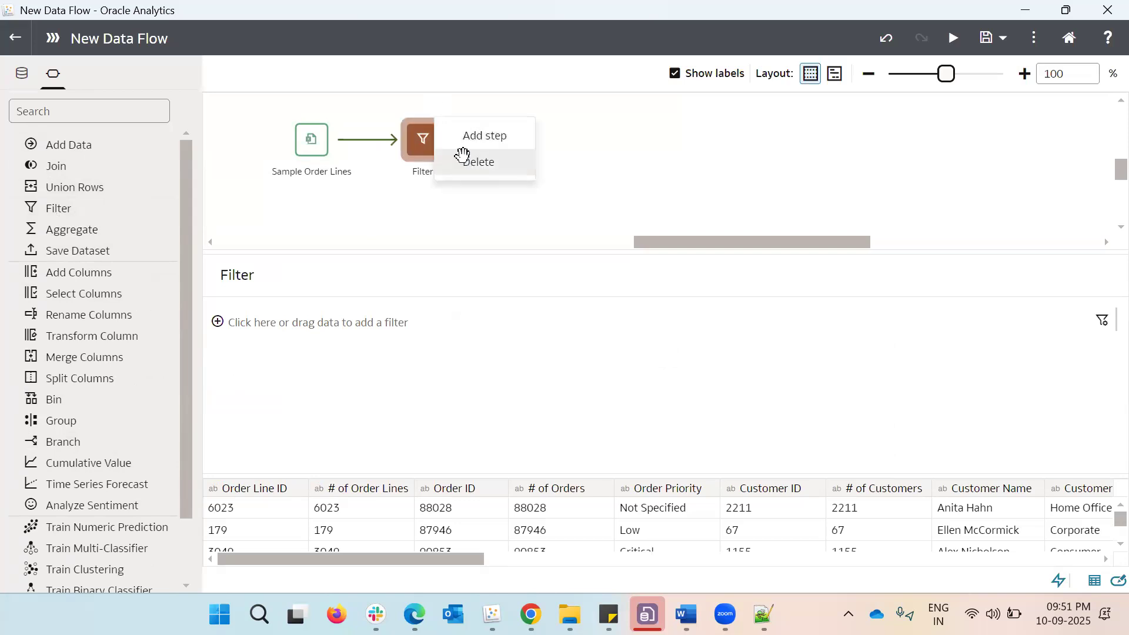
{"action": "left_click", "coordinate": [463, 160]}
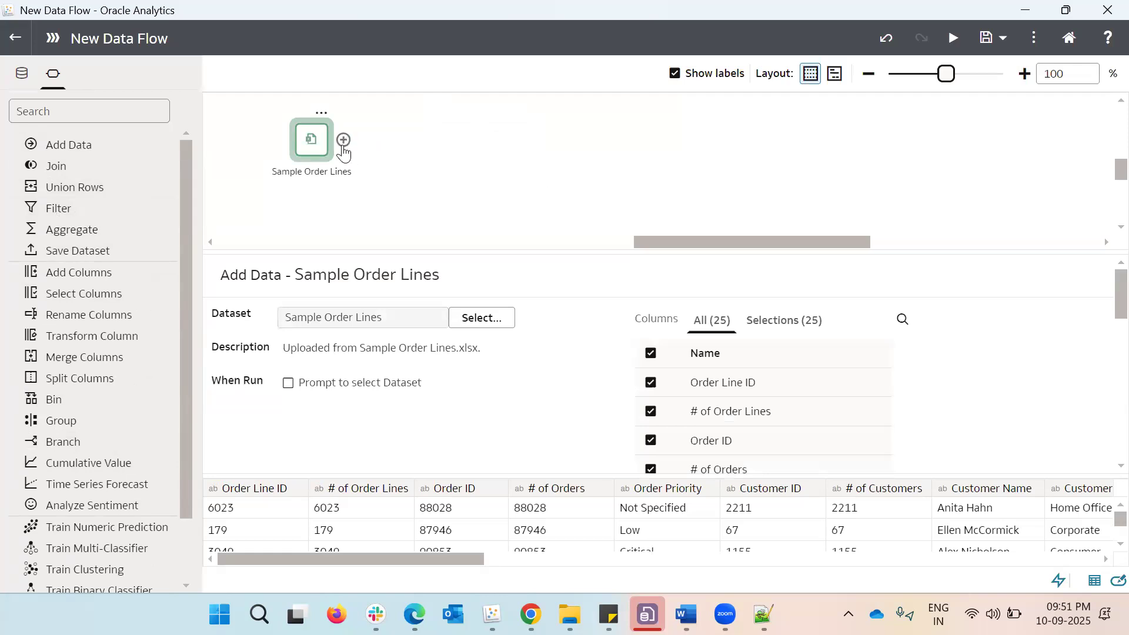
Add a Filter step after the Sample Order Lines source and base its filter on the City column
{"action": "left_click", "coordinate": [345, 144]}
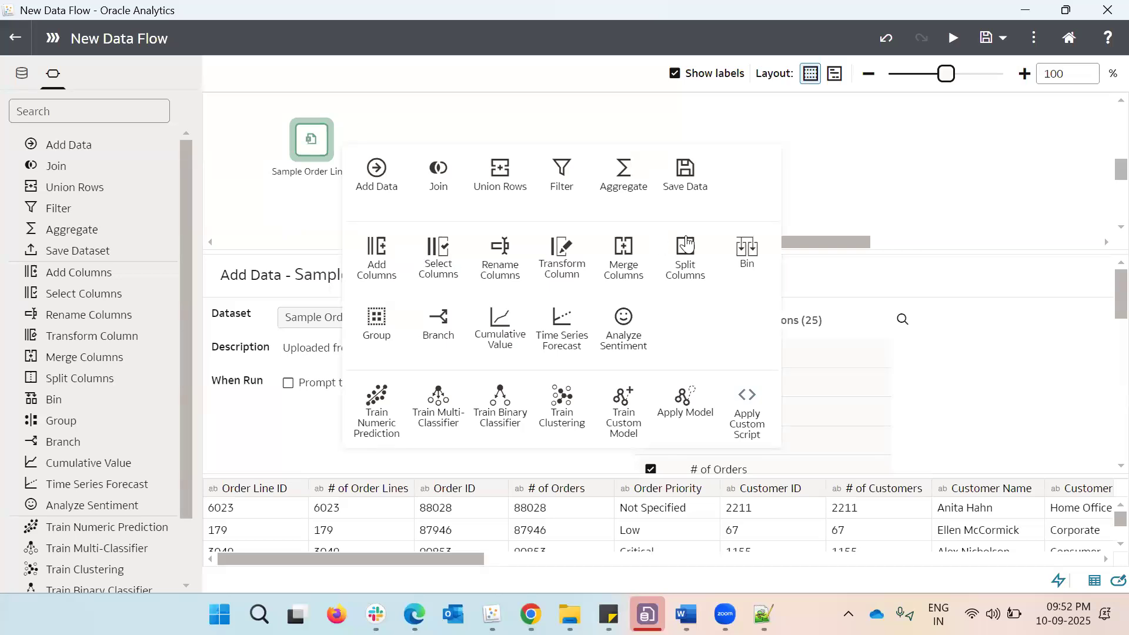
{"action": "left_click", "coordinate": [564, 184]}
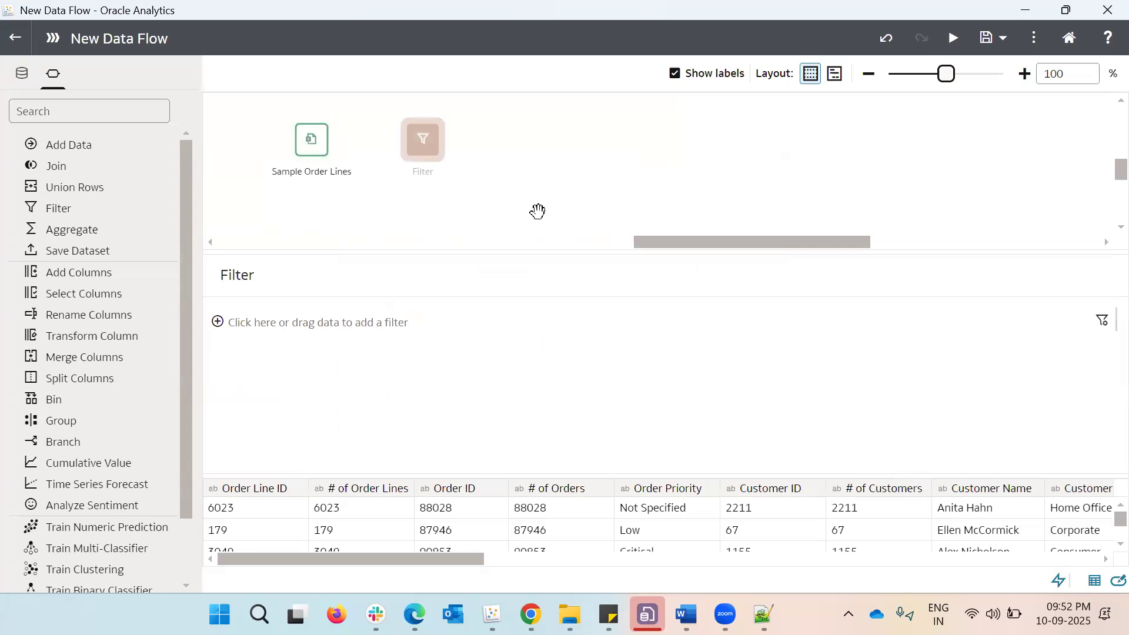
{"action": "left_click", "coordinate": [217, 323]}
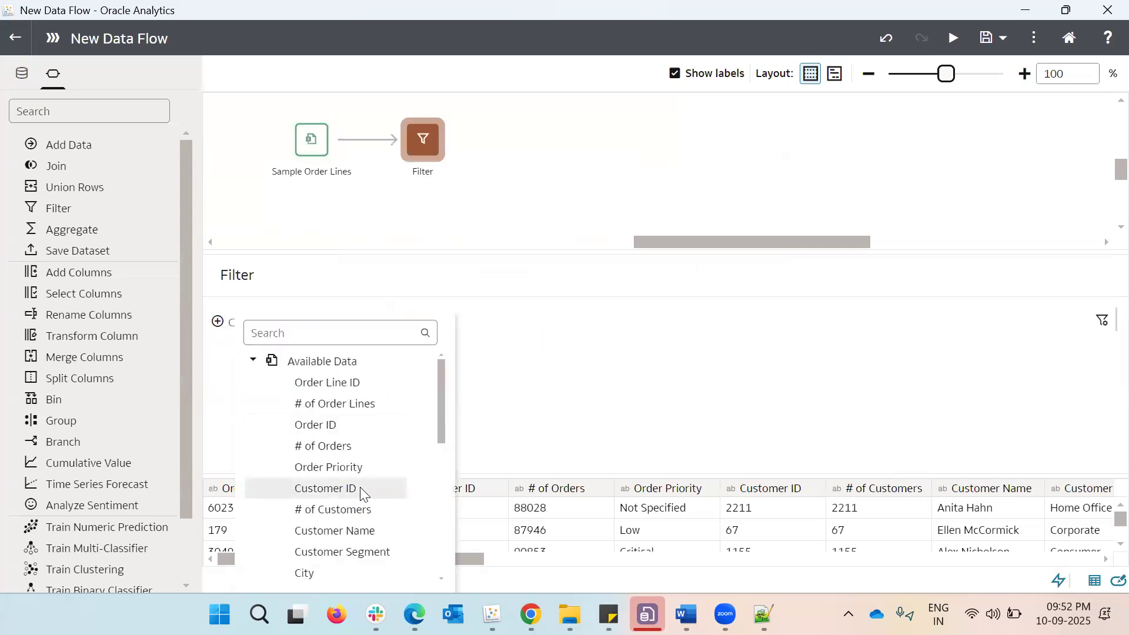
{"action": "scroll", "coordinate": [360, 488], "scroll_direction": "down", "scroll_amount": 3}
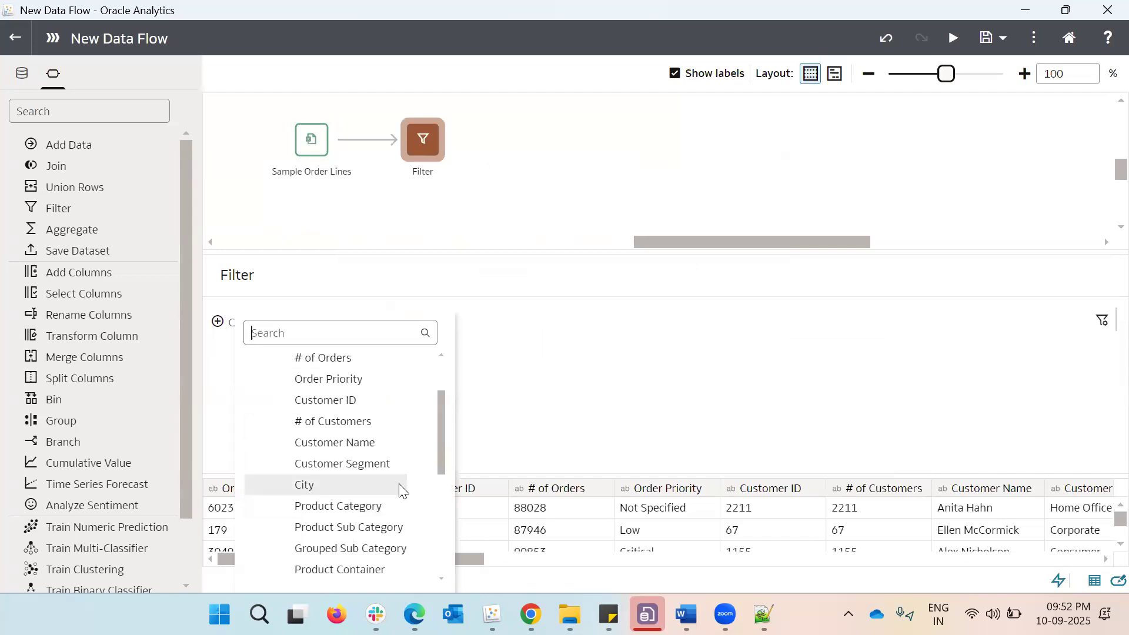
{"action": "left_click", "coordinate": [355, 485]}
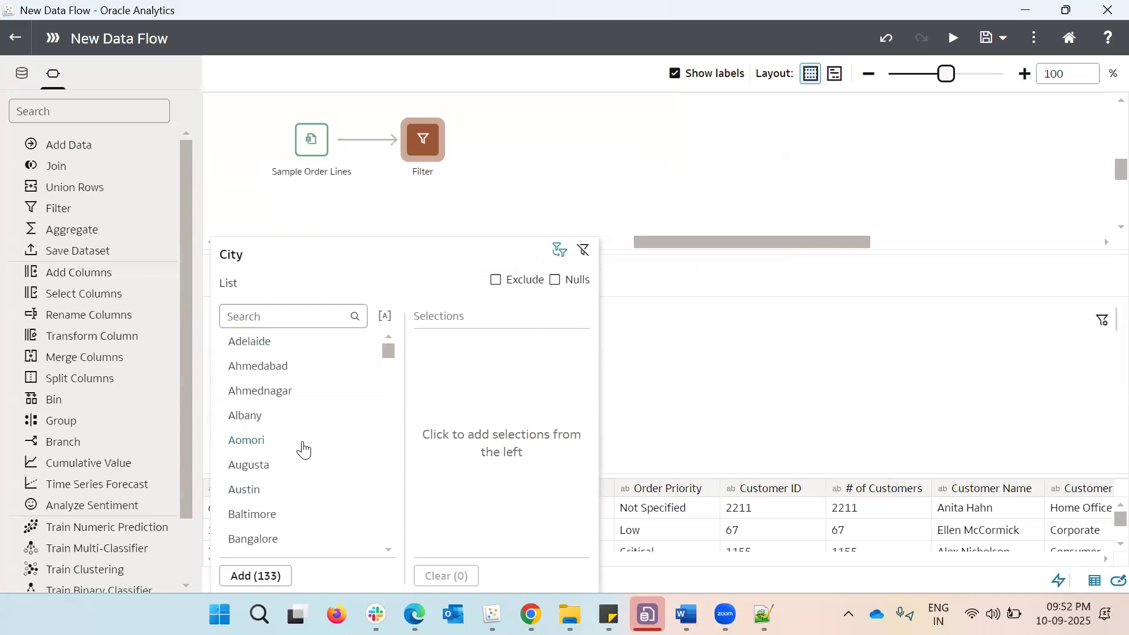
Limit the City filter to Adelaide, Ahmednagar, Aomori, Augusta, Baltimore, Bangalore and Barcelona
{"action": "left_click", "coordinate": [281, 349]}
{"action": "left_click", "coordinate": [278, 374]}
{"action": "left_click", "coordinate": [274, 390]}
{"action": "left_click", "coordinate": [273, 392]}
{"action": "left_click", "coordinate": [272, 415]}
{"action": "left_click", "coordinate": [272, 419]}
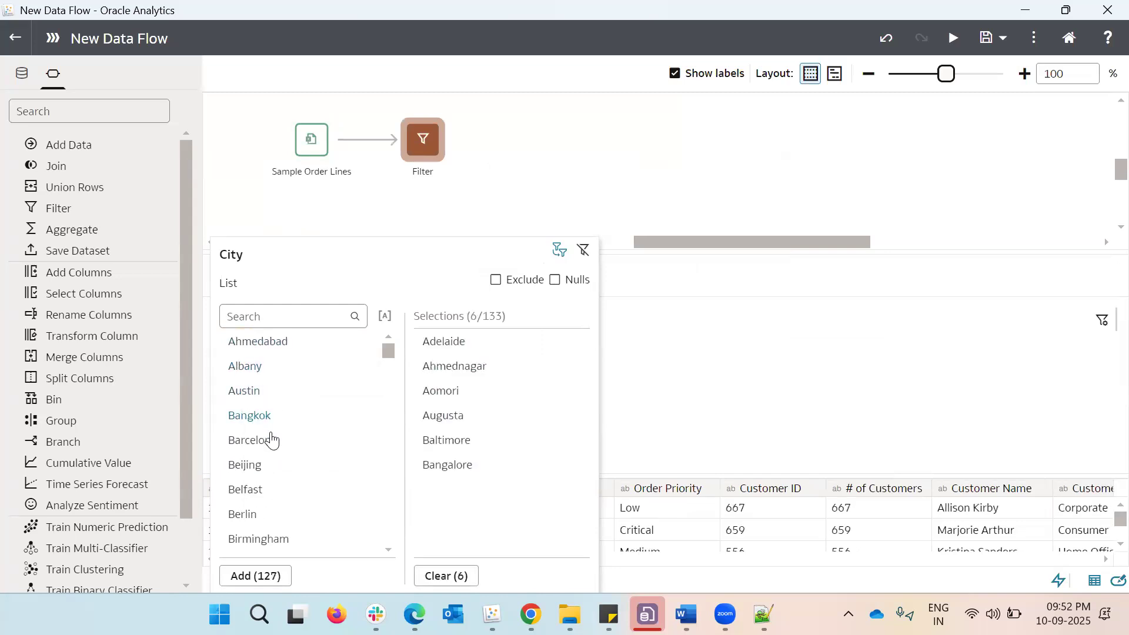
{"action": "left_click", "coordinate": [271, 440]}
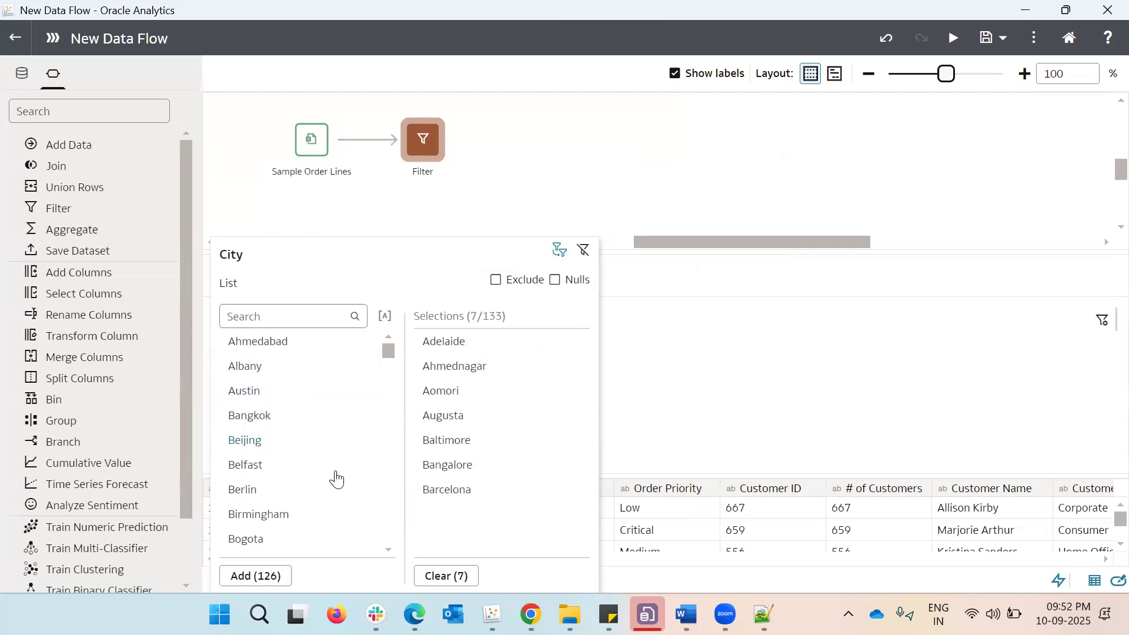
{"action": "left_click", "coordinate": [625, 337]}
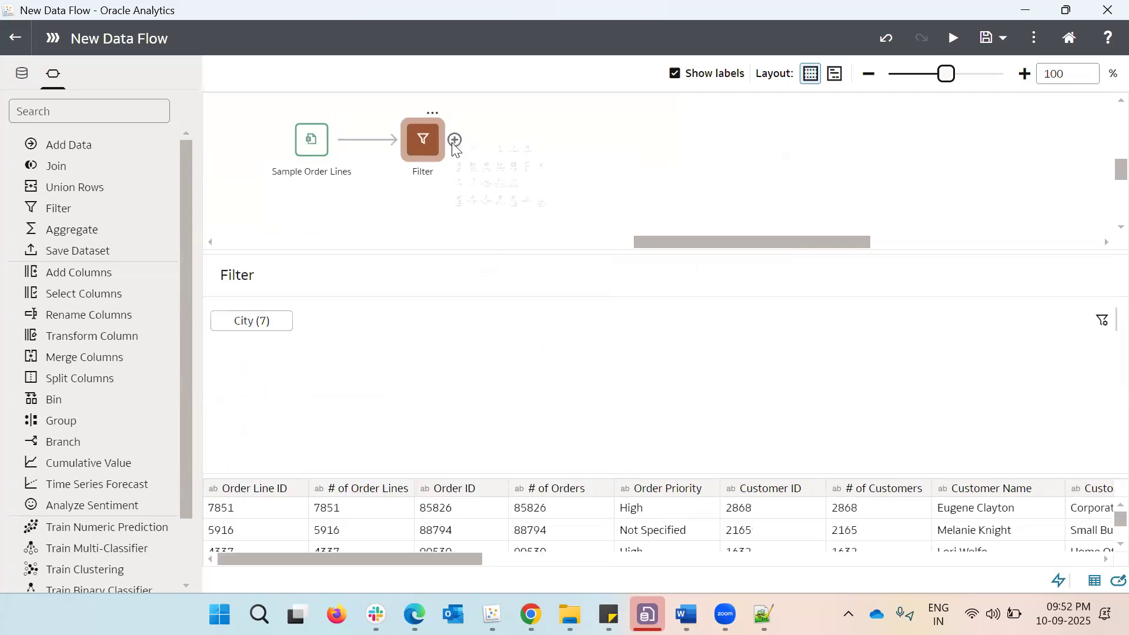
Add a Save Data step after the Filter step and name its output dataset City Sample Dataset
{"action": "left_click", "coordinate": [453, 142]}
{"action": "left_click", "coordinate": [795, 175]}
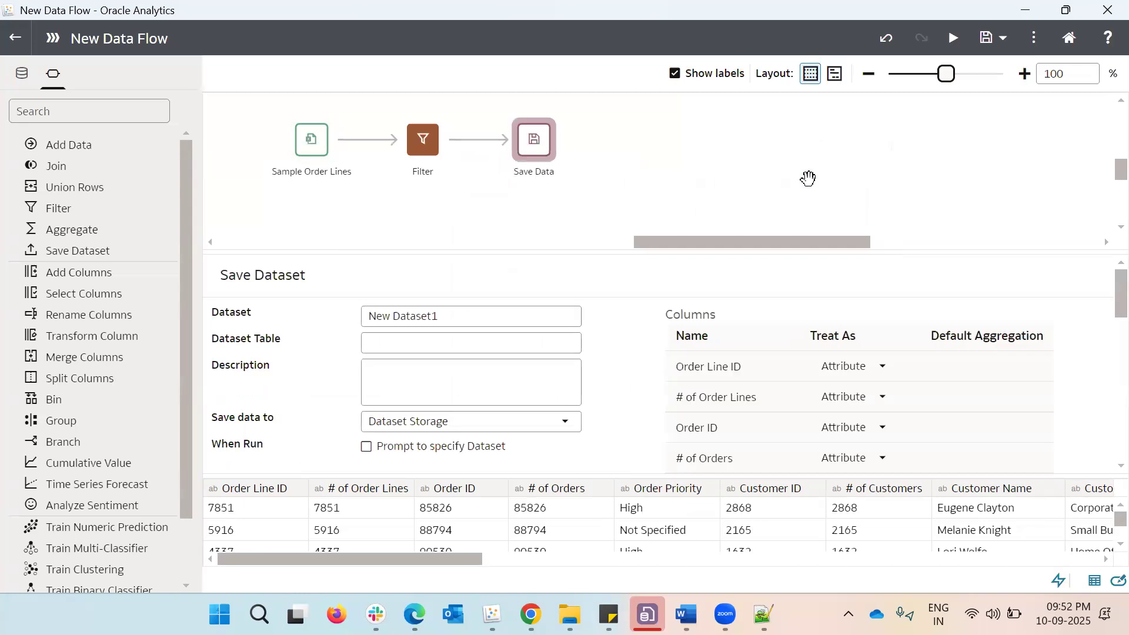
{"action": "left_click", "coordinate": [474, 314]}
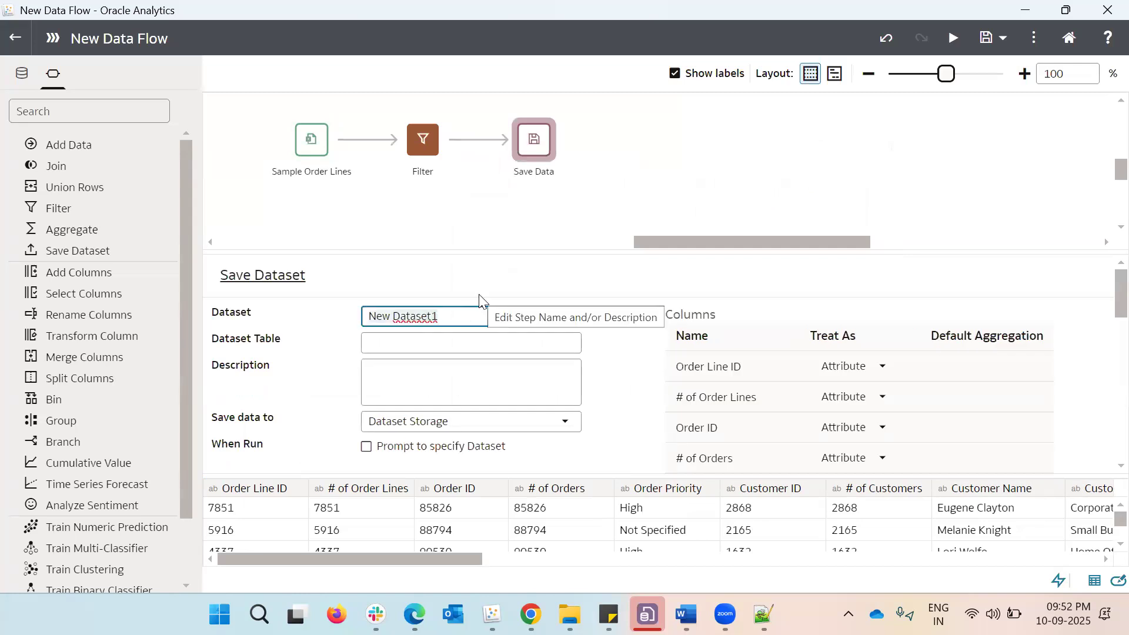
{"action": "key", "text": "ctrl+a"}
{"action": "type", "text": "Ci"}
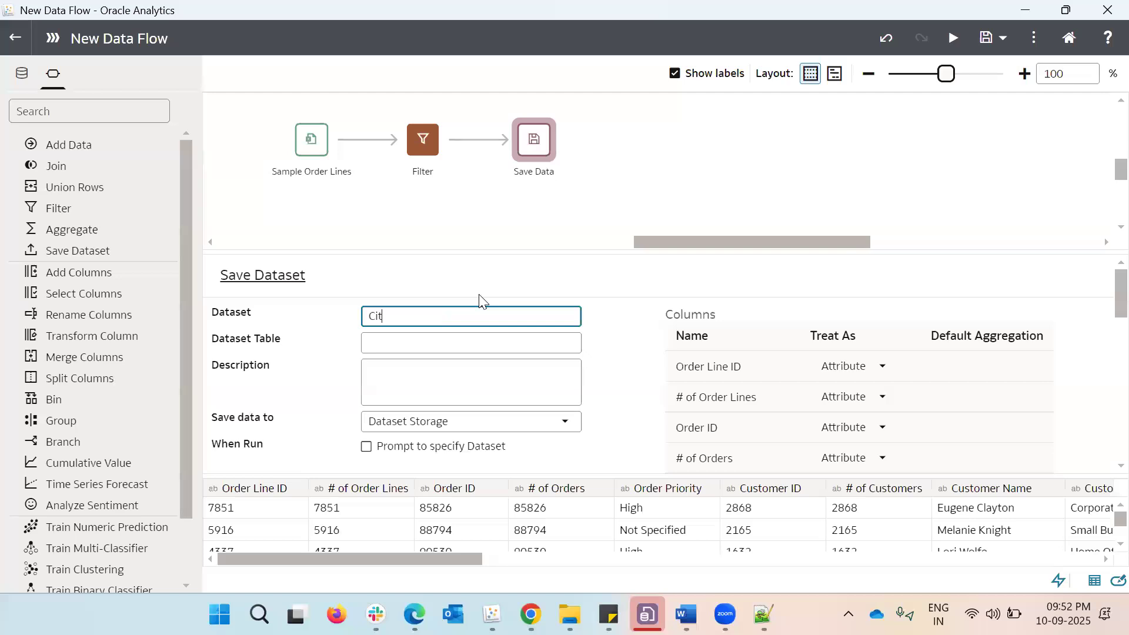
{"action": "type", "text": "ty Sample Dataset"}
Treat the # of Order Lines, # of Orders and # of Customers columns of the output dataset as measures
{"action": "scroll", "coordinate": [857, 390], "scroll_direction": "down", "scroll_amount": 3}
{"action": "scroll", "coordinate": [857, 398], "scroll_direction": "up", "scroll_amount": 3}
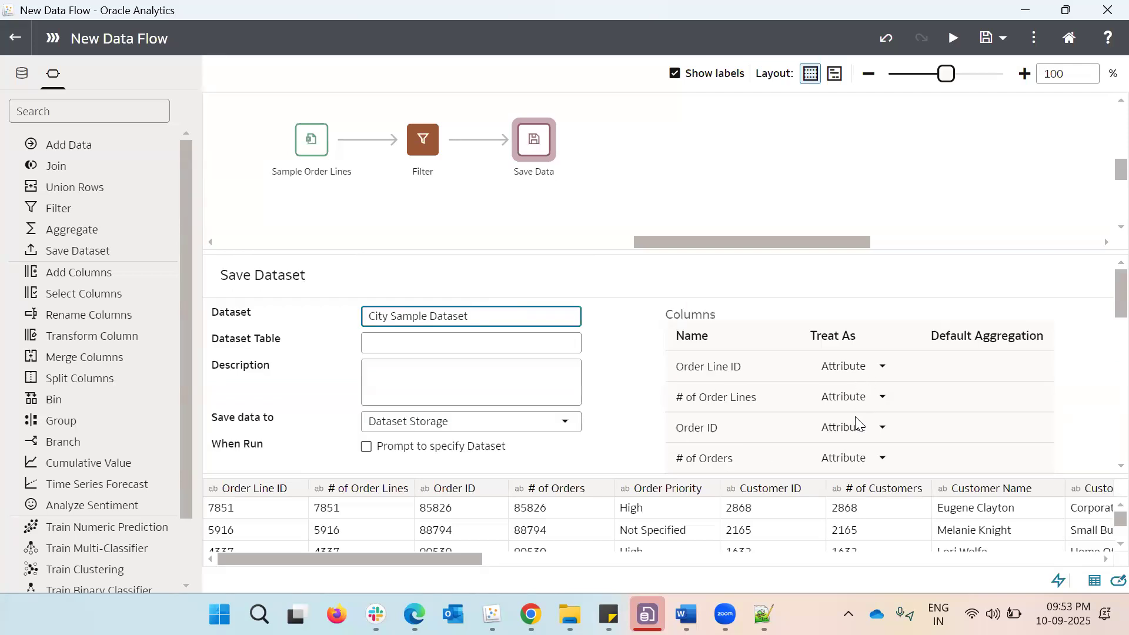
{"action": "left_click", "coordinate": [867, 398]}
{"action": "left_click", "coordinate": [863, 458]}
{"action": "scroll", "coordinate": [876, 353], "scroll_direction": "down", "scroll_amount": 3}
{"action": "scroll", "coordinate": [875, 364], "scroll_direction": "up", "scroll_amount": 2}
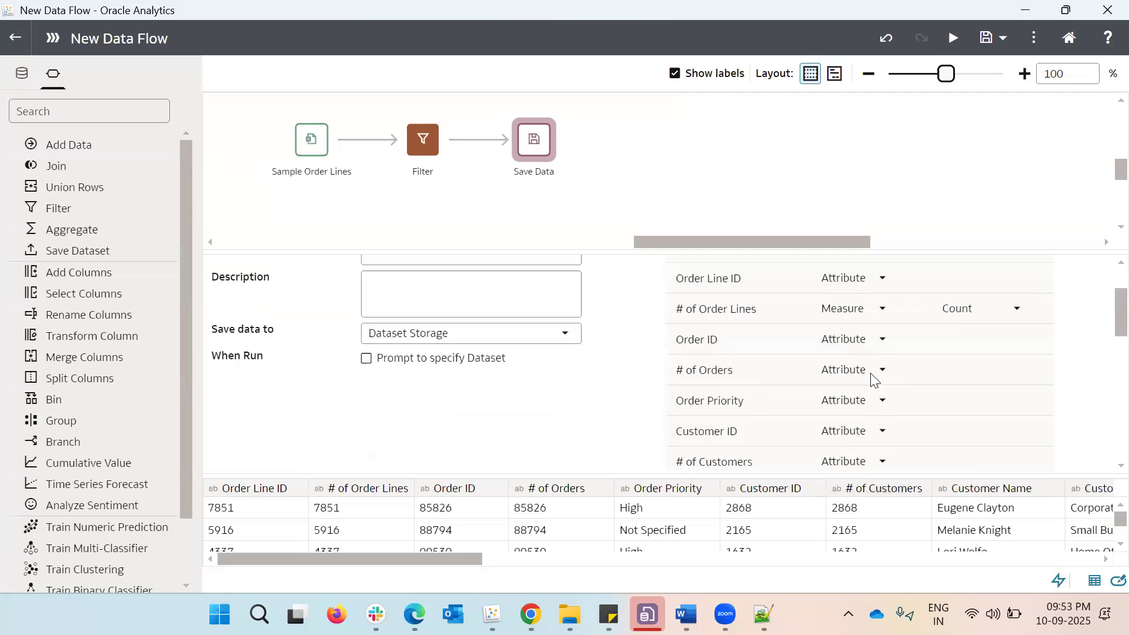
{"action": "left_click", "coordinate": [874, 377]}
{"action": "left_click", "coordinate": [857, 433]}
{"action": "scroll", "coordinate": [838, 388], "scroll_direction": "down", "scroll_amount": 1}
{"action": "left_click", "coordinate": [863, 381]}
{"action": "left_click", "coordinate": [868, 438]}
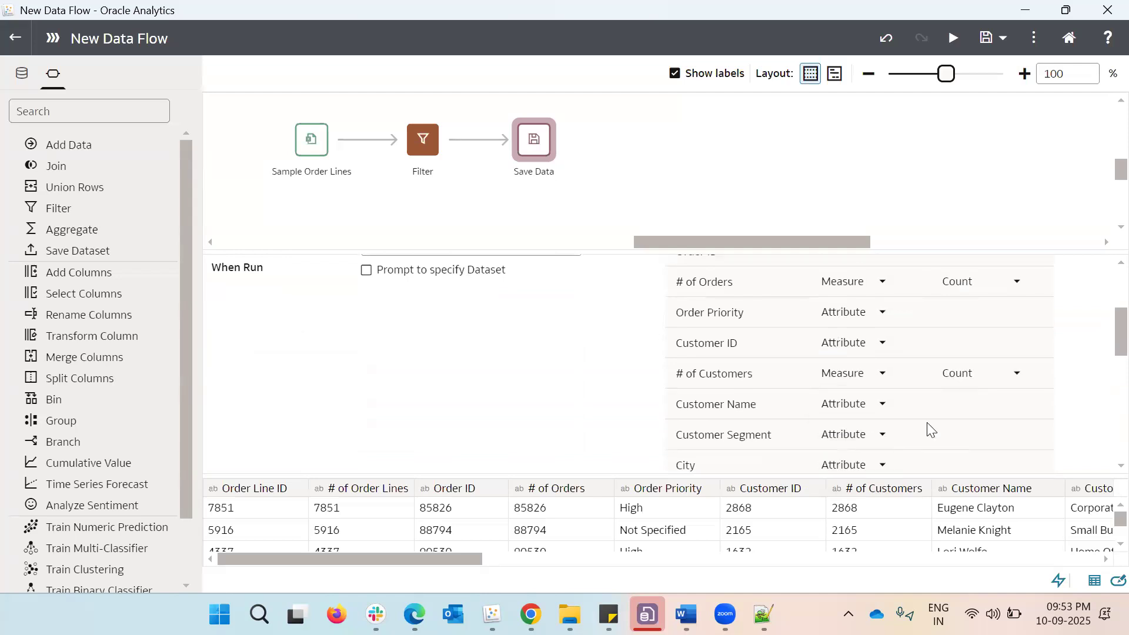
Set the default aggregation of the # of Order Lines column to Count Distinct
{"action": "scroll", "coordinate": [928, 429], "scroll_direction": "up", "scroll_amount": 3}
{"action": "scroll", "coordinate": [1006, 353], "scroll_direction": "up", "scroll_amount": 3}
{"action": "scroll", "coordinate": [1000, 355], "scroll_direction": "down", "scroll_amount": 3}
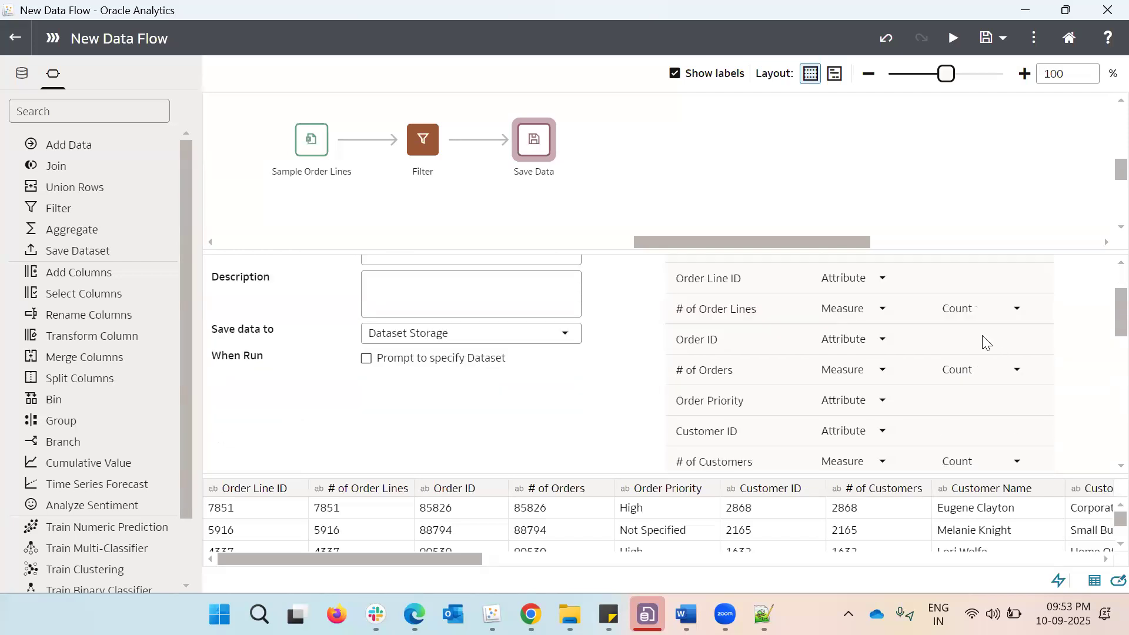
{"action": "left_click", "coordinate": [988, 318]}
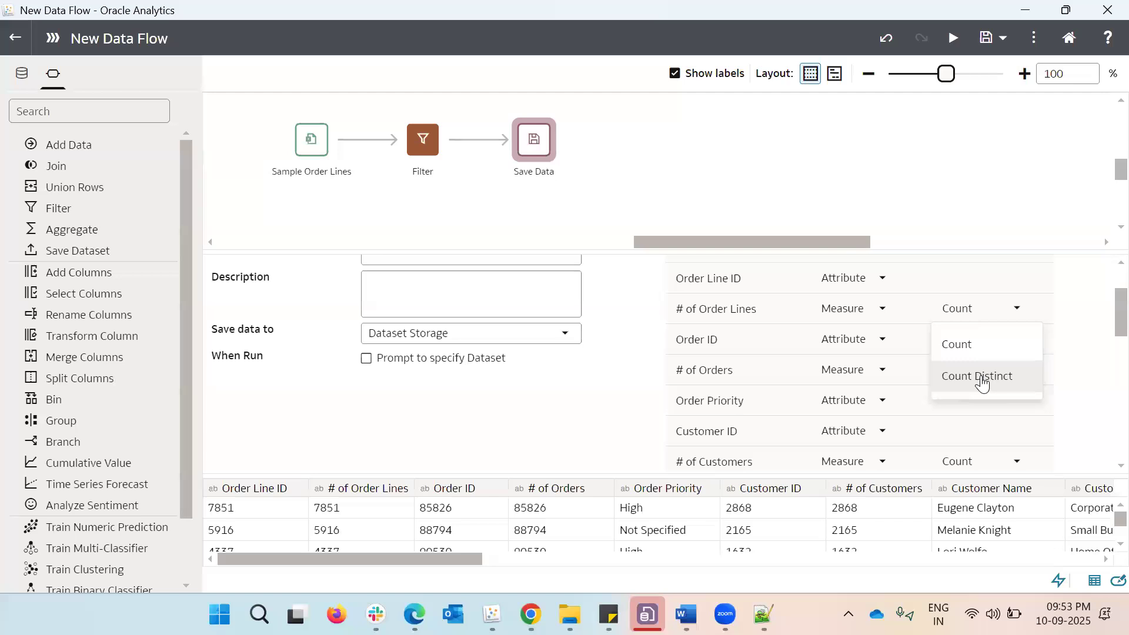
{"action": "left_click", "coordinate": [981, 377]}
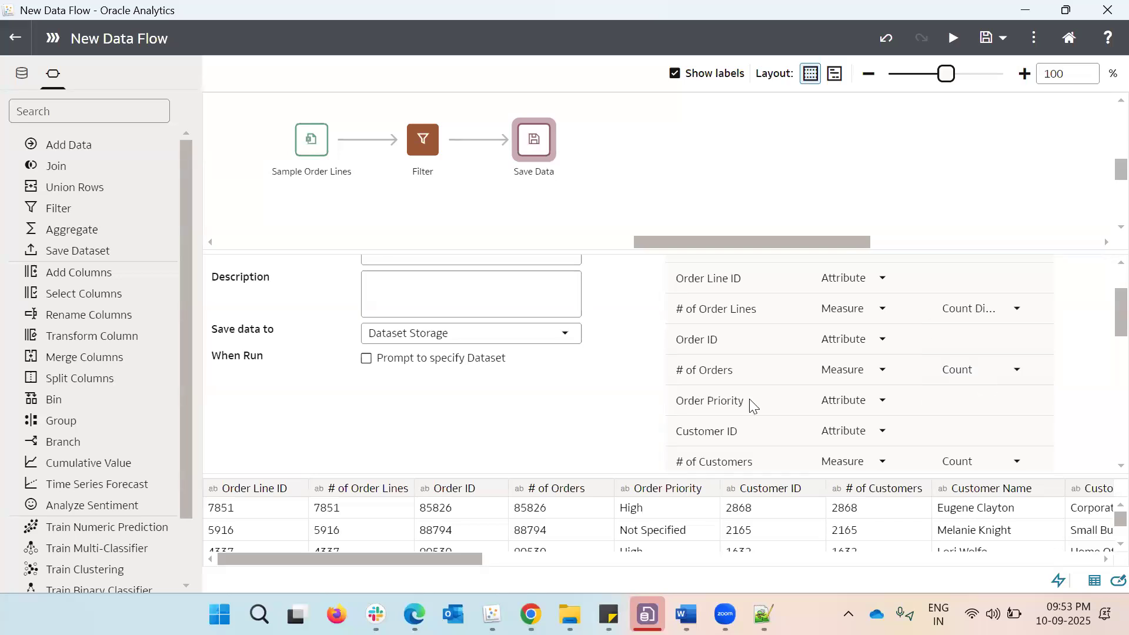
Review the Treat As and Default Aggregation settings of the remaining output dataset columns
{"action": "scroll", "coordinate": [809, 382], "scroll_direction": "down", "scroll_amount": 3}
{"action": "scroll", "coordinate": [808, 383], "scroll_direction": "down", "scroll_amount": 3}
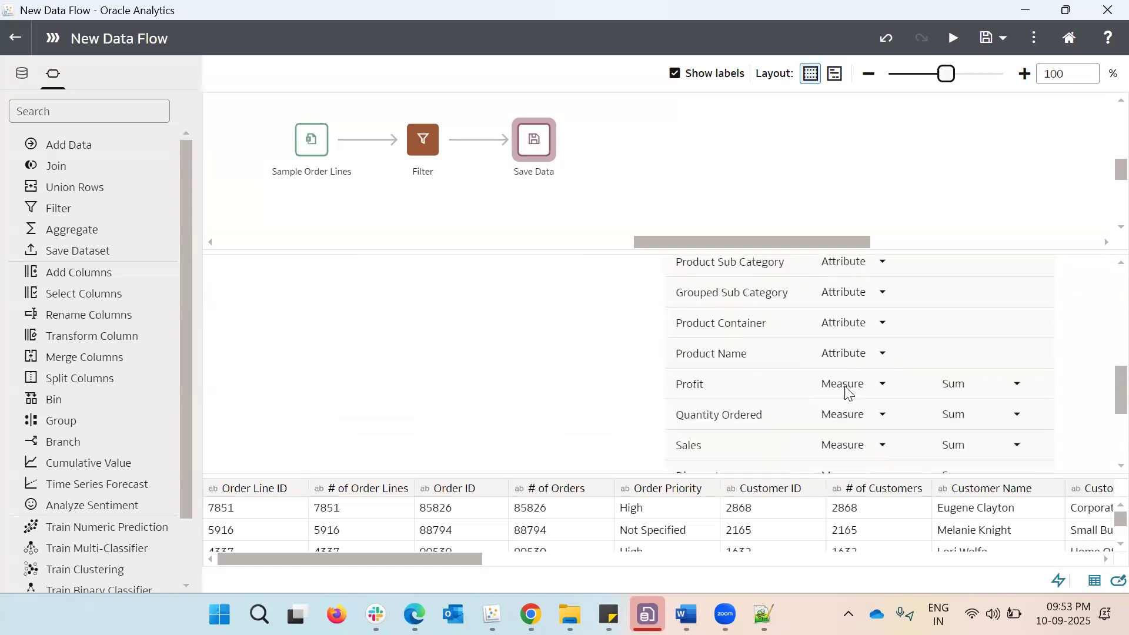
{"action": "scroll", "coordinate": [825, 396], "scroll_direction": "down", "scroll_amount": 3}
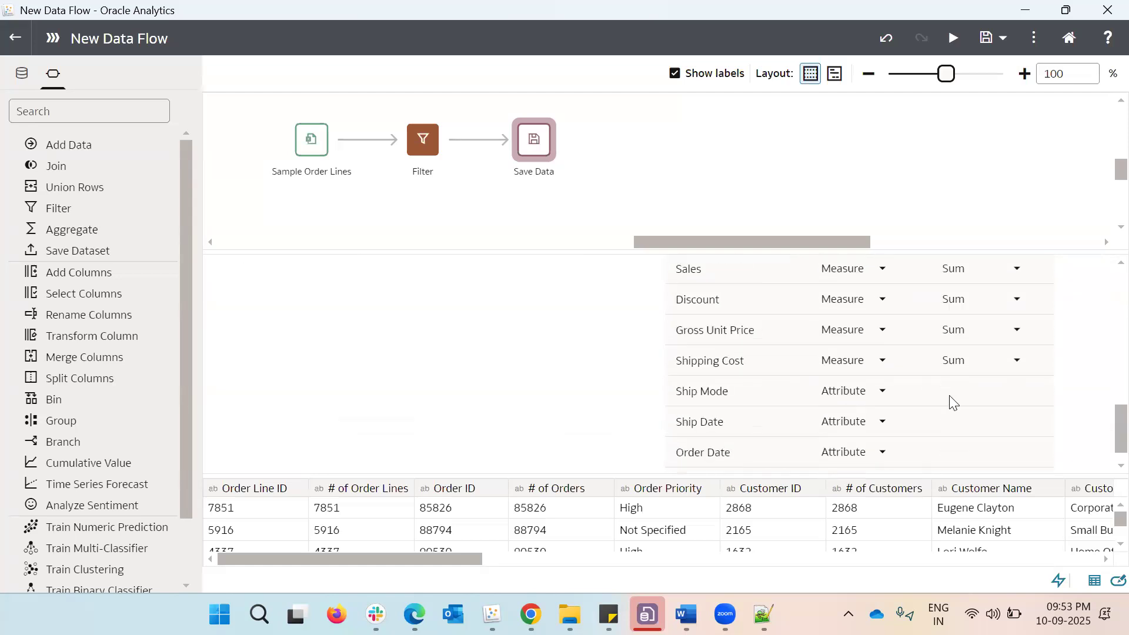
{"action": "scroll", "coordinate": [948, 398], "scroll_direction": "up", "scroll_amount": 2}
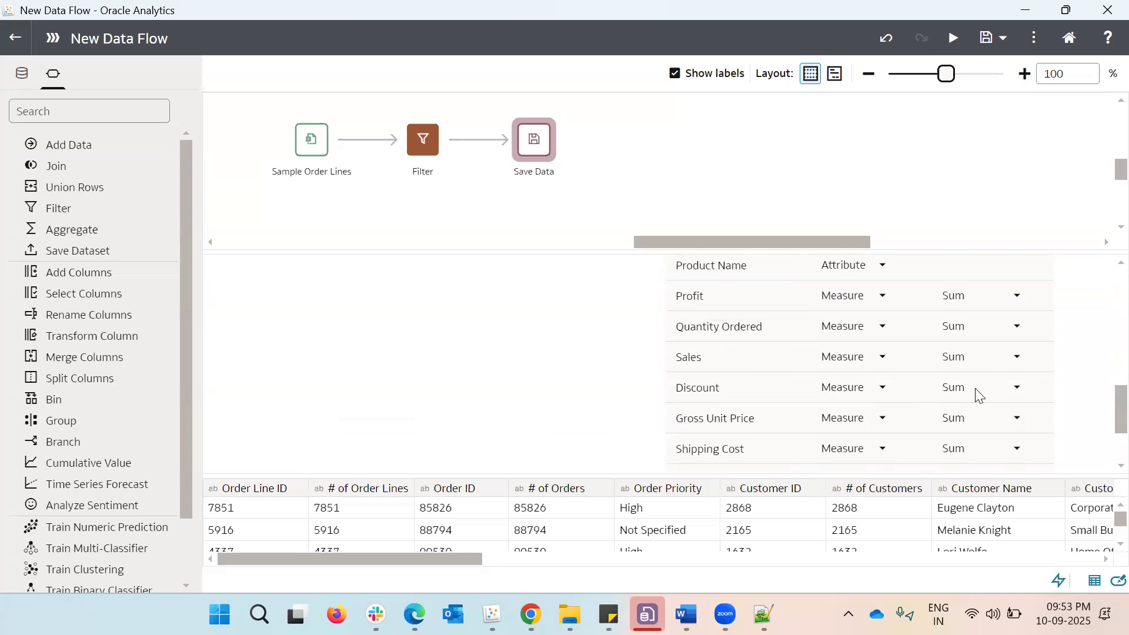
{"action": "scroll", "coordinate": [950, 423], "scroll_direction": "down", "scroll_amount": 3}
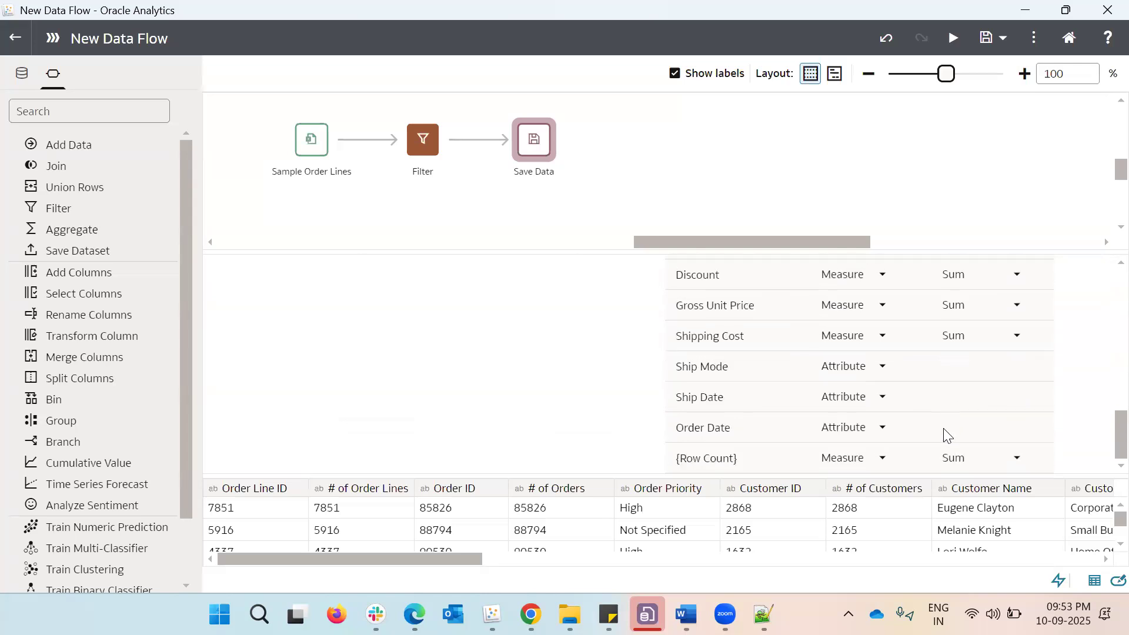
{"action": "scroll", "coordinate": [944, 438], "scroll_direction": "up", "scroll_amount": 10}
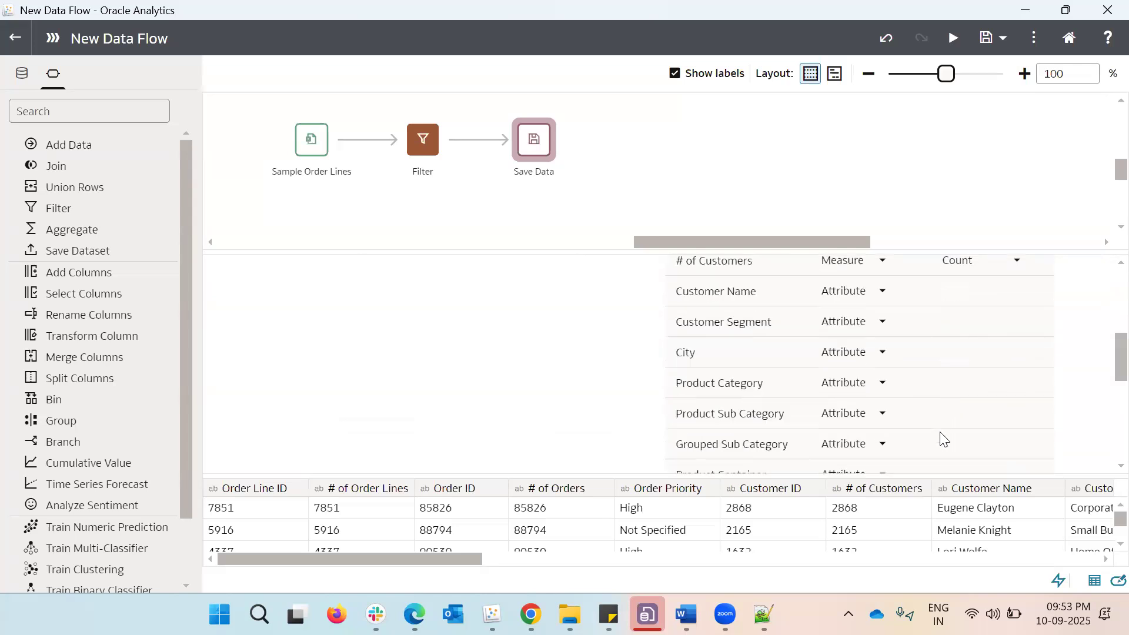
{"action": "scroll", "coordinate": [944, 438], "scroll_direction": "down", "scroll_amount": 3}
{"action": "scroll", "coordinate": [942, 438], "scroll_direction": "up", "scroll_amount": 3}
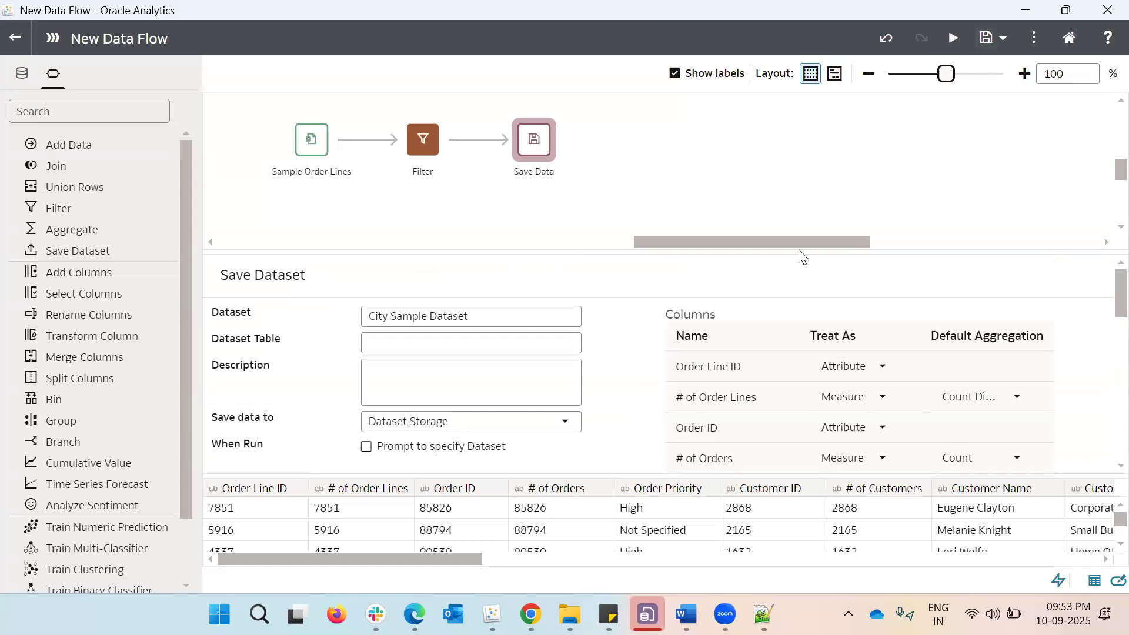
Save the data flow under the name Sample City DF
{"action": "key", "text": "ctrl+a"}
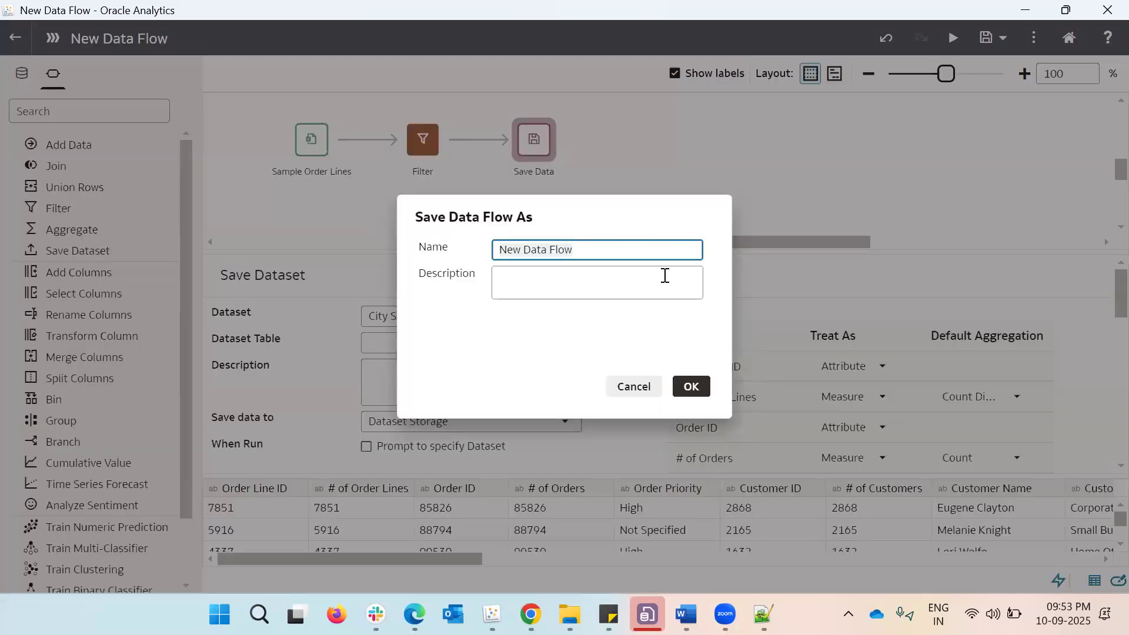
{"action": "type", "text": "Sample City DF"}
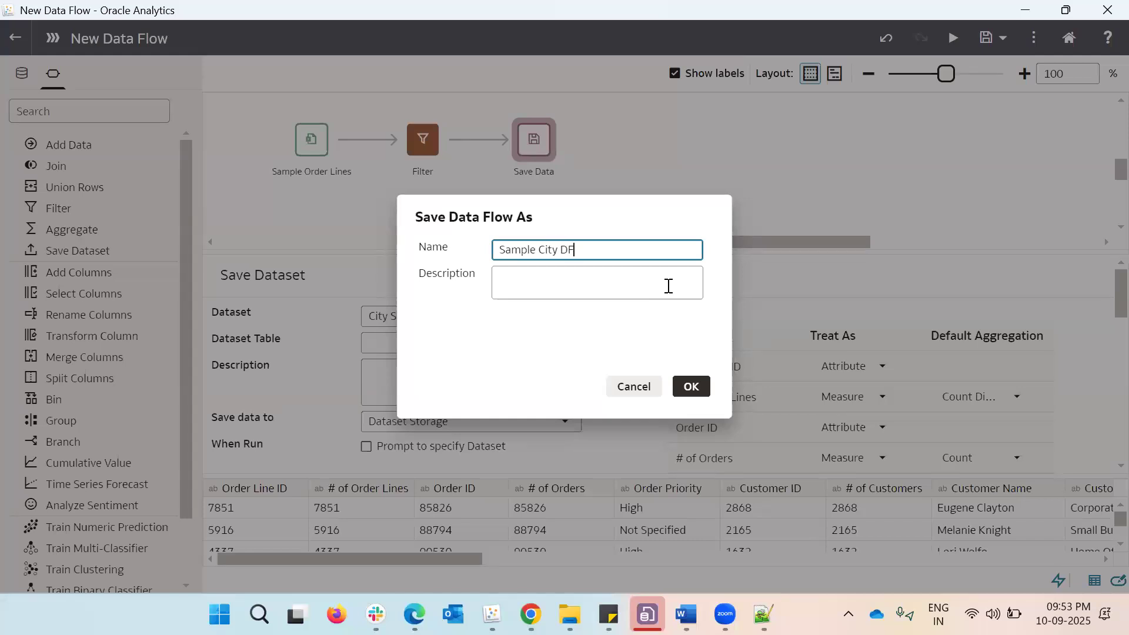
{"action": "left_click", "coordinate": [691, 387]}
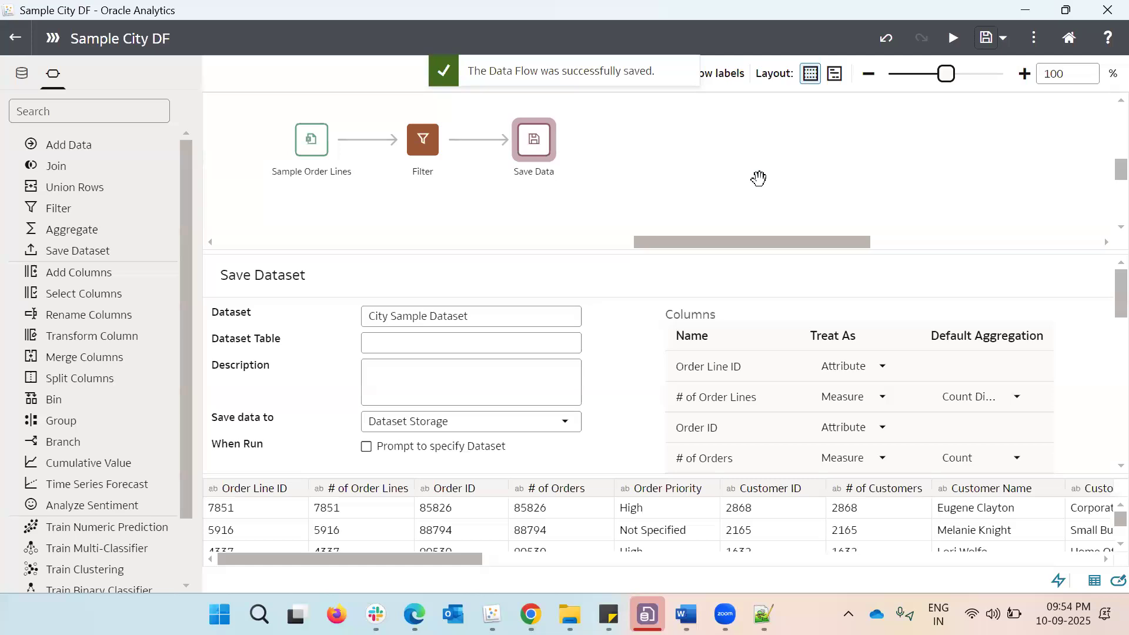
Start running the data flow from the editor and cancel the run
{"action": "left_click", "coordinate": [955, 38]}
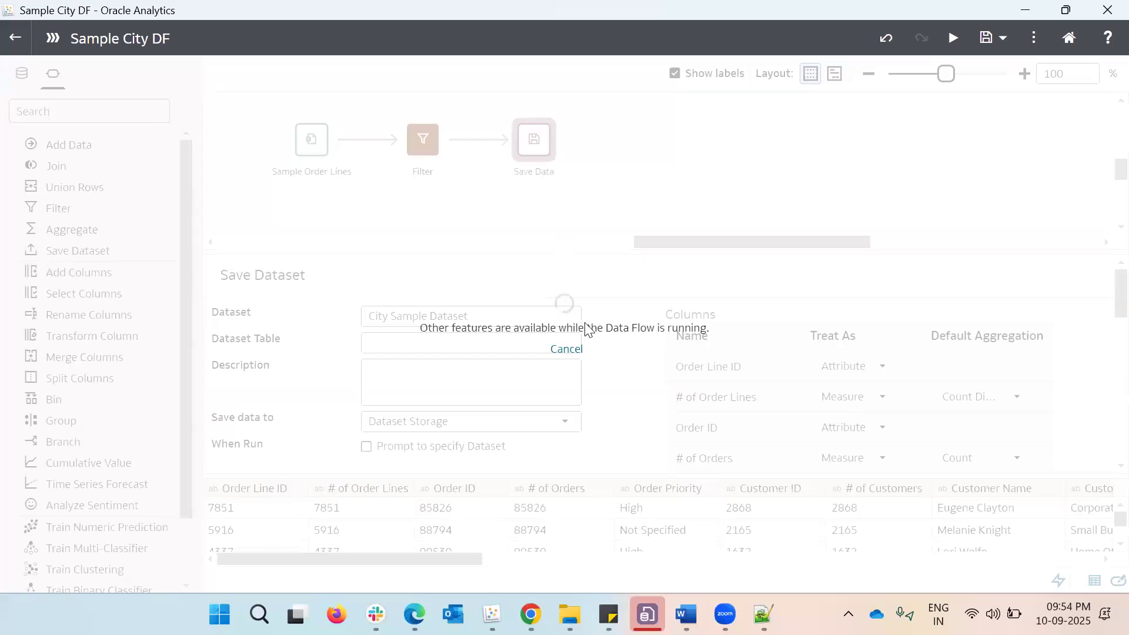
{"action": "left_click", "coordinate": [568, 349]}
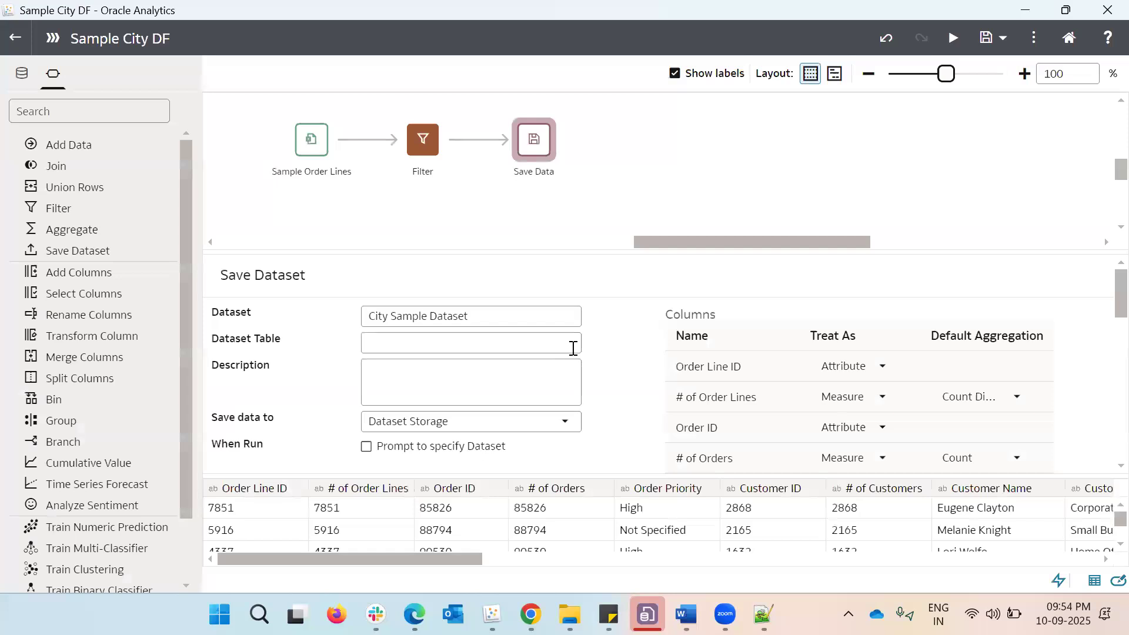
Leave the data flow editor and open the list of saved data flows
{"action": "left_click", "coordinate": [15, 37]}
{"action": "left_click", "coordinate": [15, 40]}
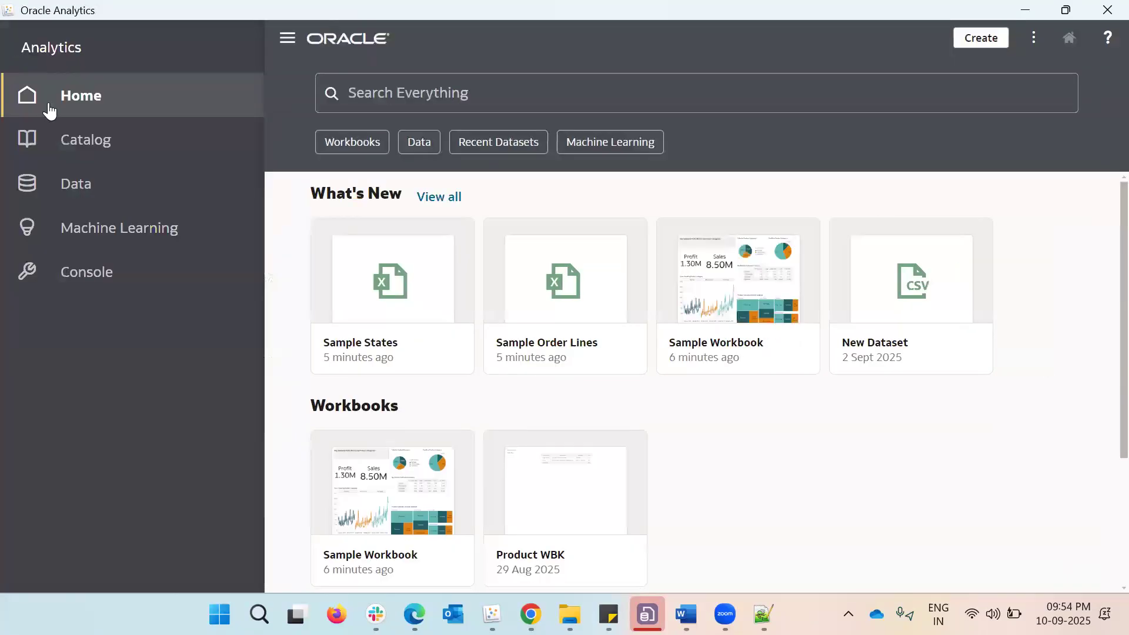
{"action": "left_click", "coordinate": [68, 171]}
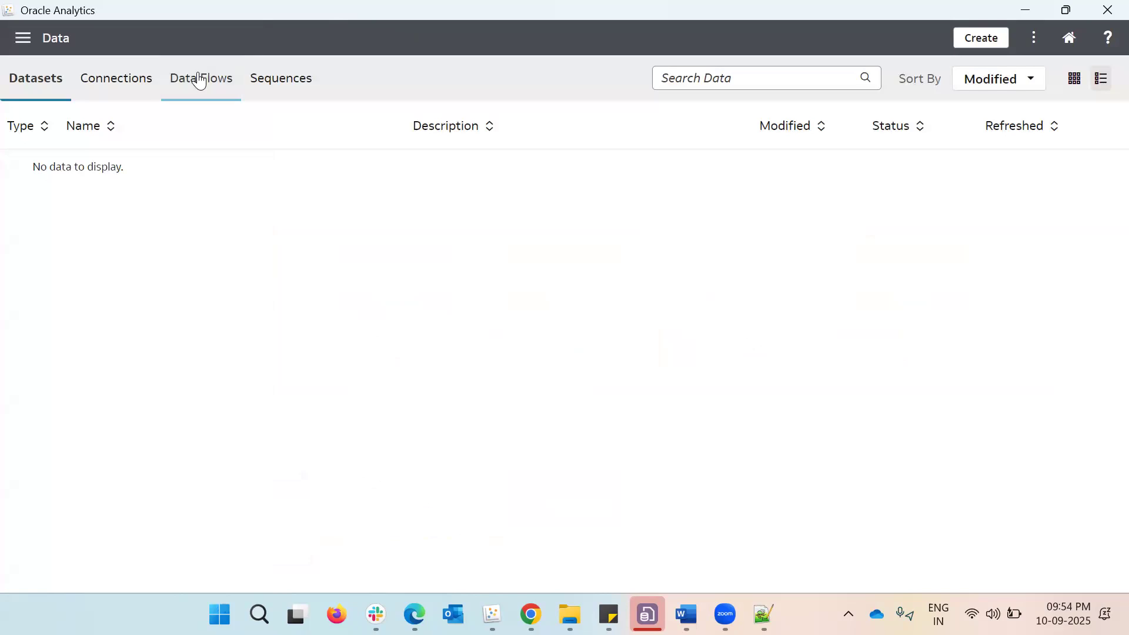
{"action": "left_click", "coordinate": [200, 78]}
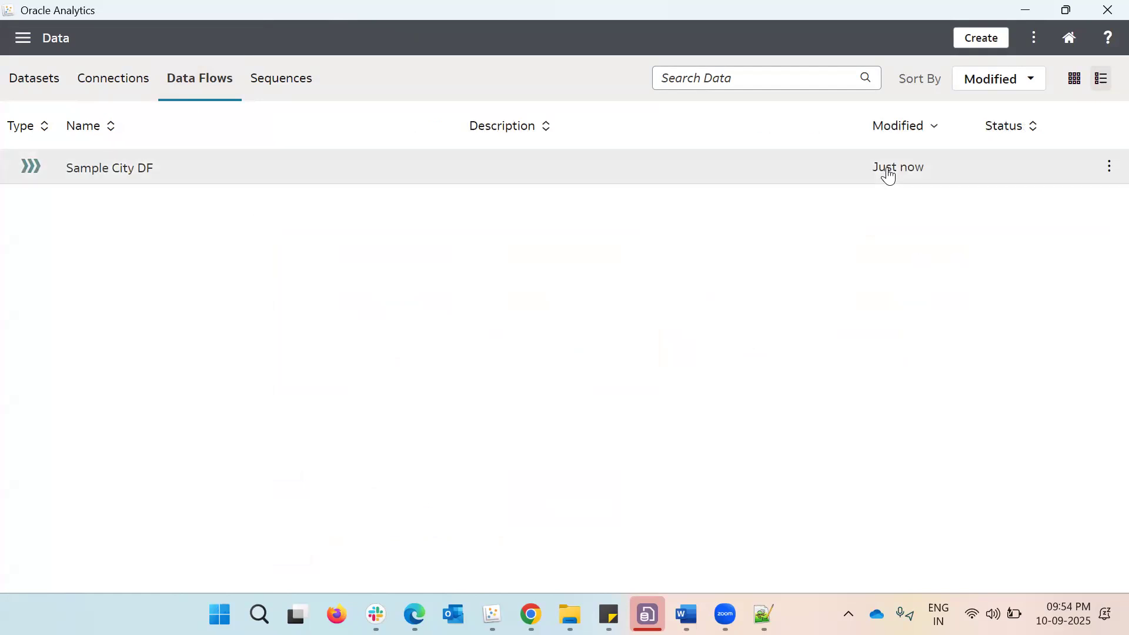
Inspect the sources and targets of the Sample City DF data flow, then close its properties
{"action": "left_click", "coordinate": [1109, 171]}
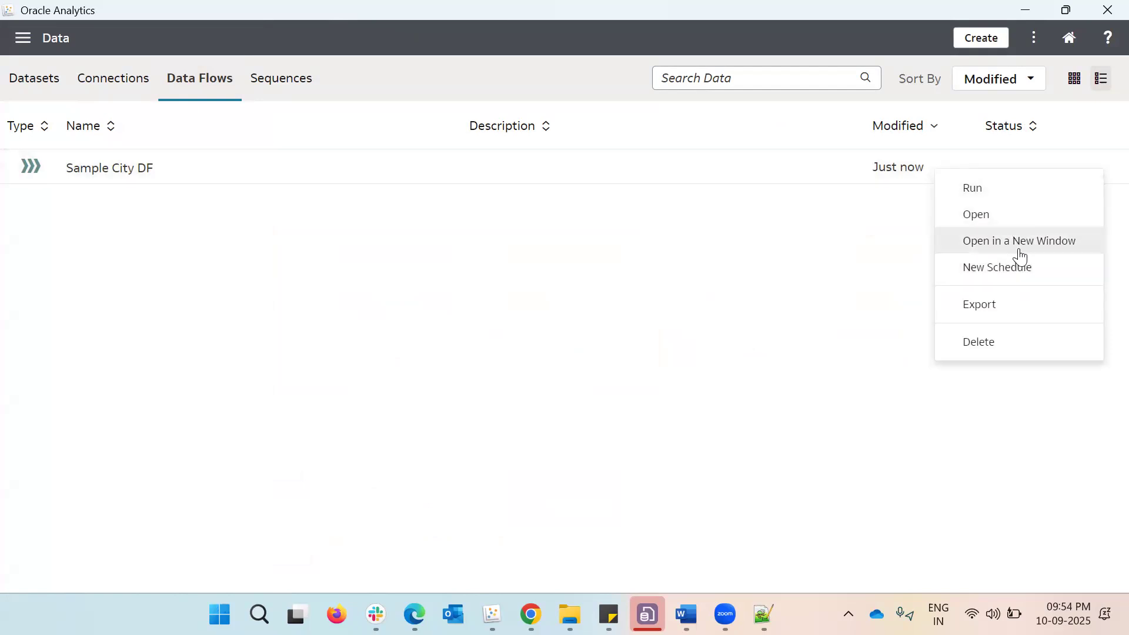
{"action": "left_click", "coordinate": [1020, 275]}
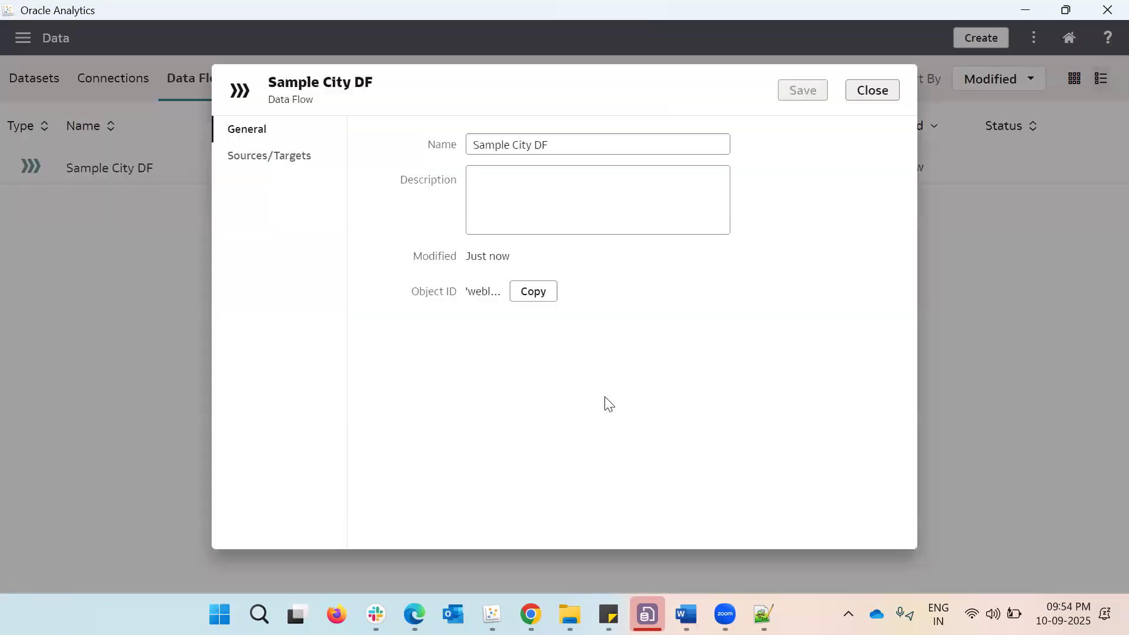
{"action": "left_click", "coordinate": [265, 167]}
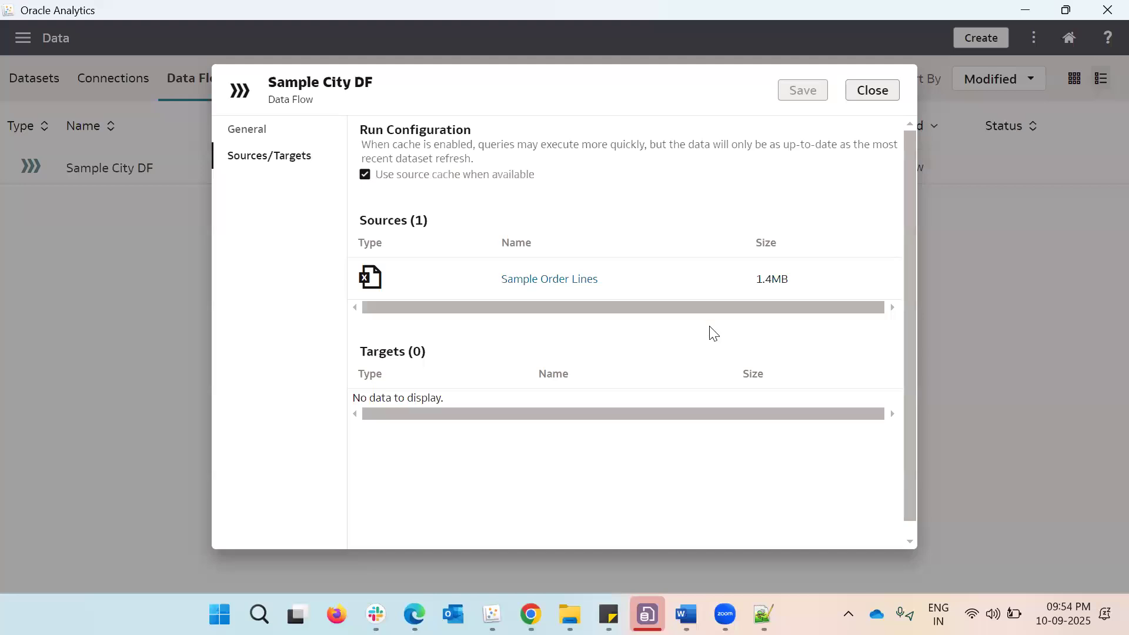
{"action": "scroll", "coordinate": [690, 354], "scroll_direction": "down", "scroll_amount": 1}
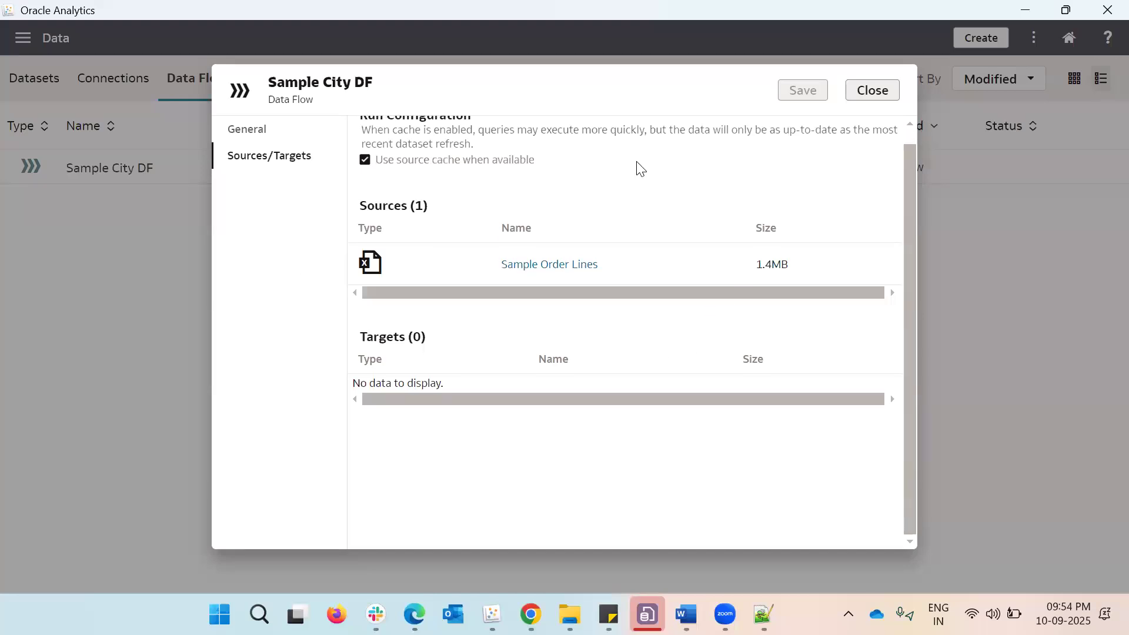
{"action": "scroll", "coordinate": [357, 132], "scroll_direction": "up", "scroll_amount": 1}
{"action": "left_click", "coordinate": [870, 92]}
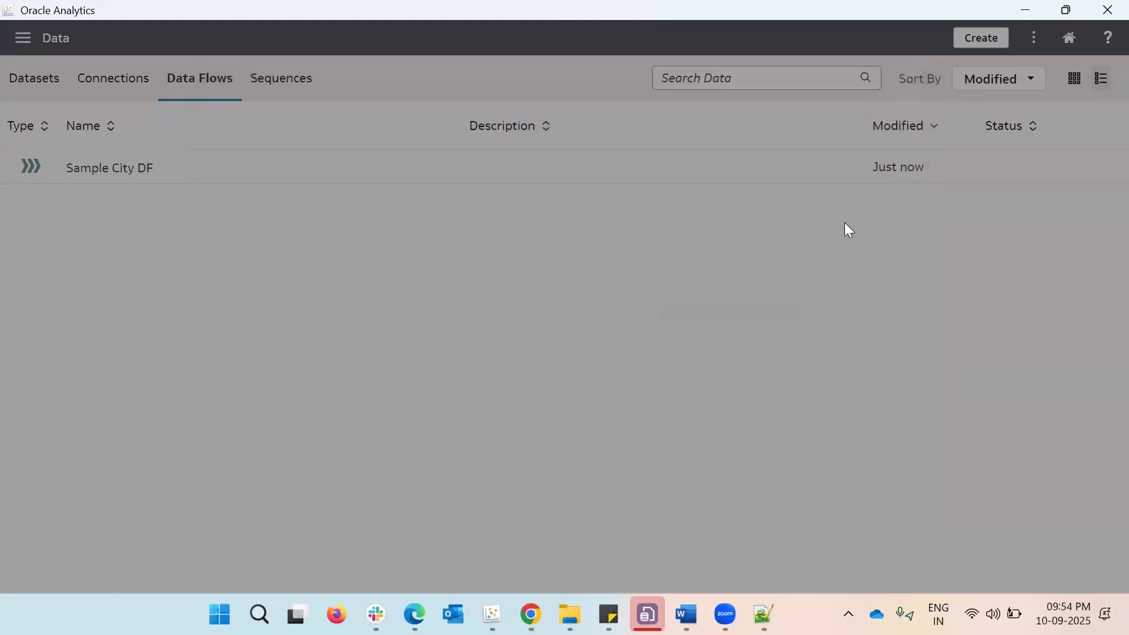
Run the Sample City DF data flow from the list of saved data flows
{"action": "mouse_move", "coordinate": [1110, 172]}
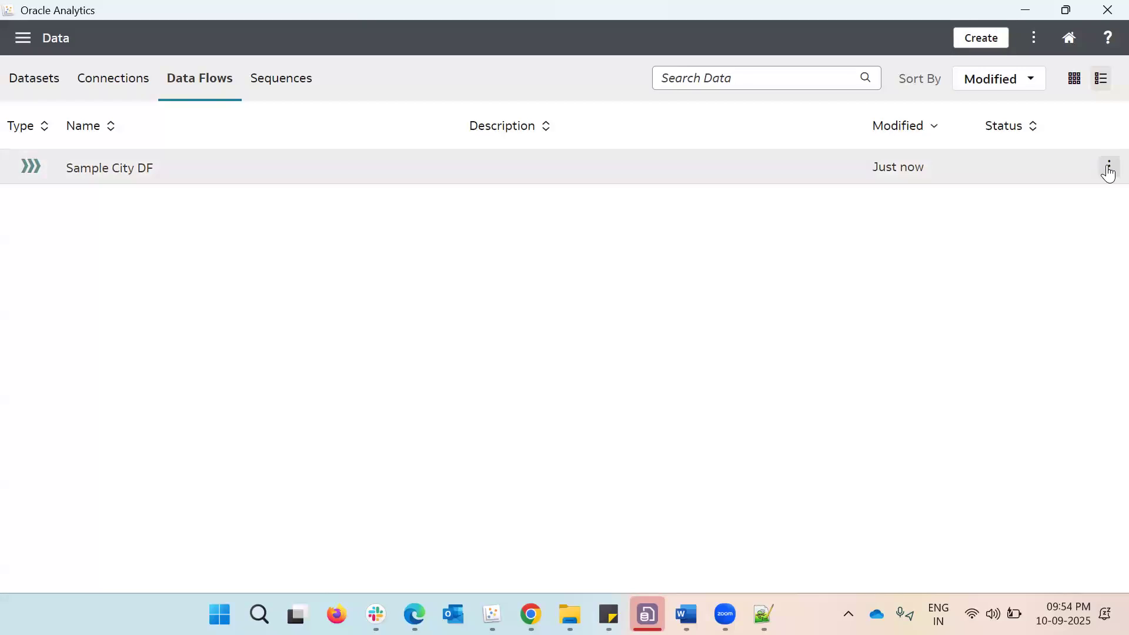
{"action": "left_click", "coordinate": [1110, 172]}
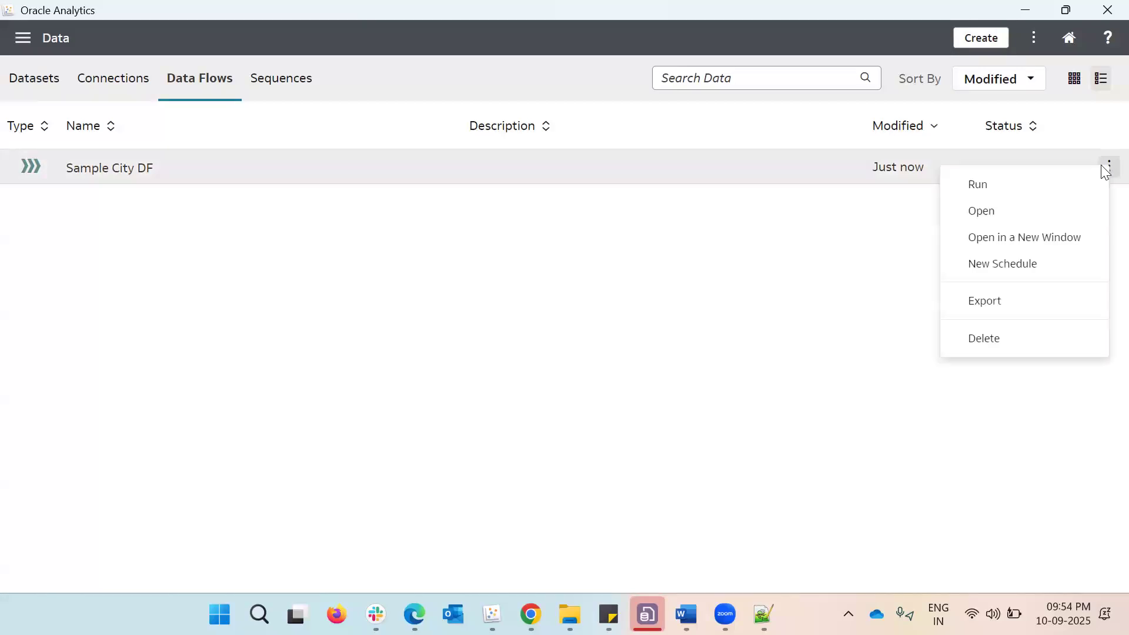
{"action": "left_click", "coordinate": [1039, 196]}
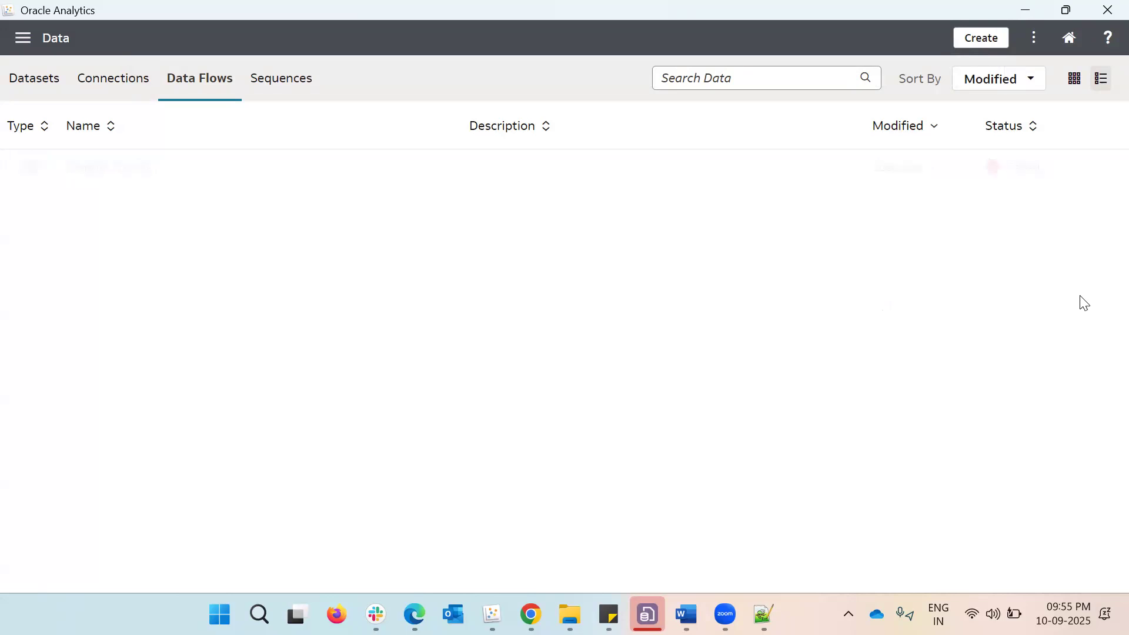
Open the error details of the Sample City DF run and read the complete log
{"action": "left_click", "coordinate": [719, 82]}
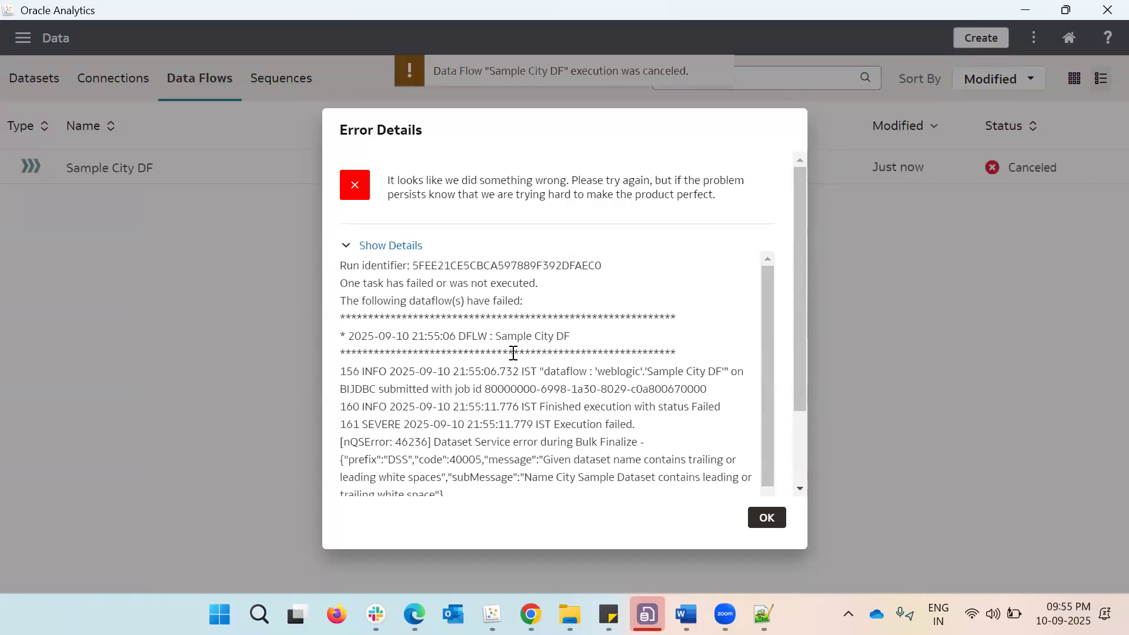
{"action": "scroll", "coordinate": [662, 377], "scroll_direction": "down", "scroll_amount": 1}
{"action": "scroll", "coordinate": [662, 376], "scroll_direction": "down", "scroll_amount": 1}
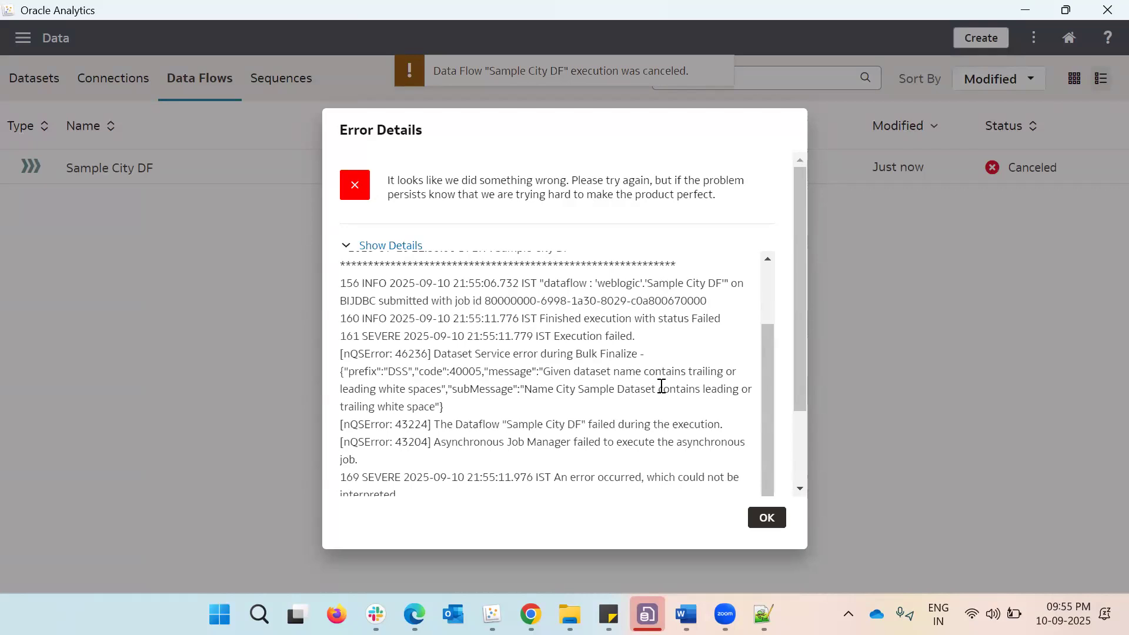
{"action": "scroll", "coordinate": [655, 408], "scroll_direction": "down", "scroll_amount": 1}
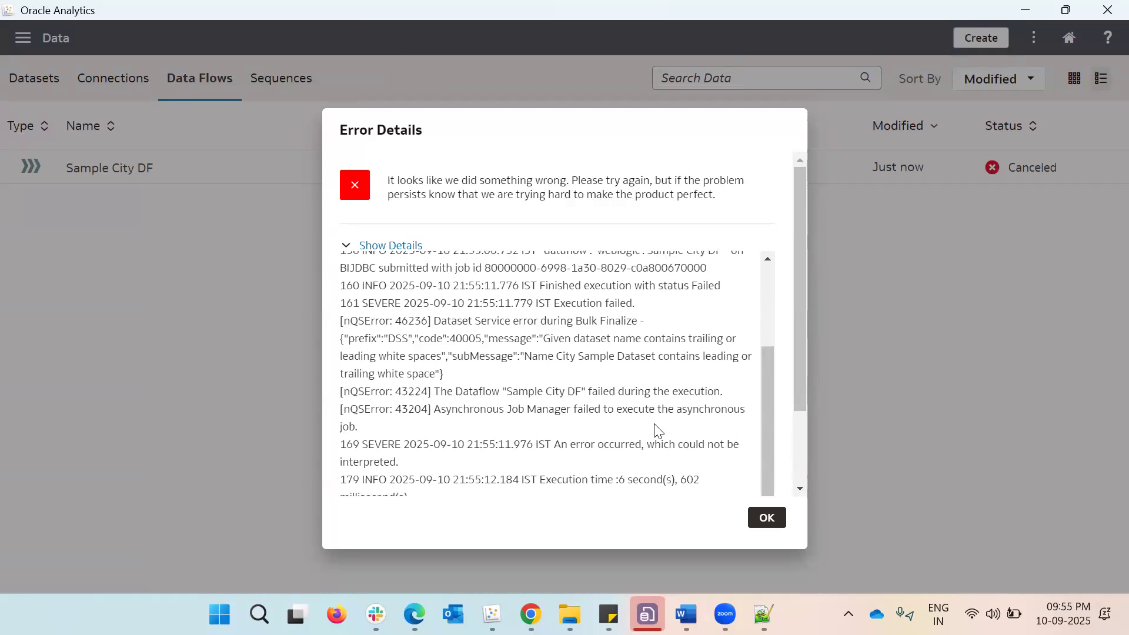
{"action": "scroll", "coordinate": [657, 441], "scroll_direction": "down", "scroll_amount": 2}
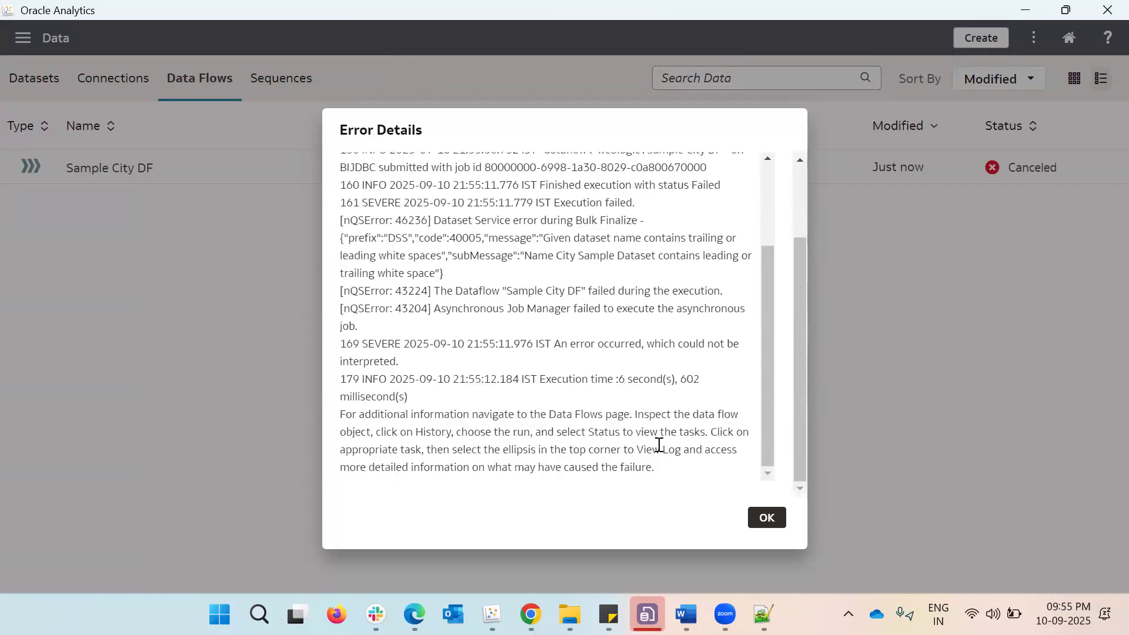
Close the error details, check the list of datasets, and return to the list of saved data flows
{"action": "left_click", "coordinate": [767, 519]}
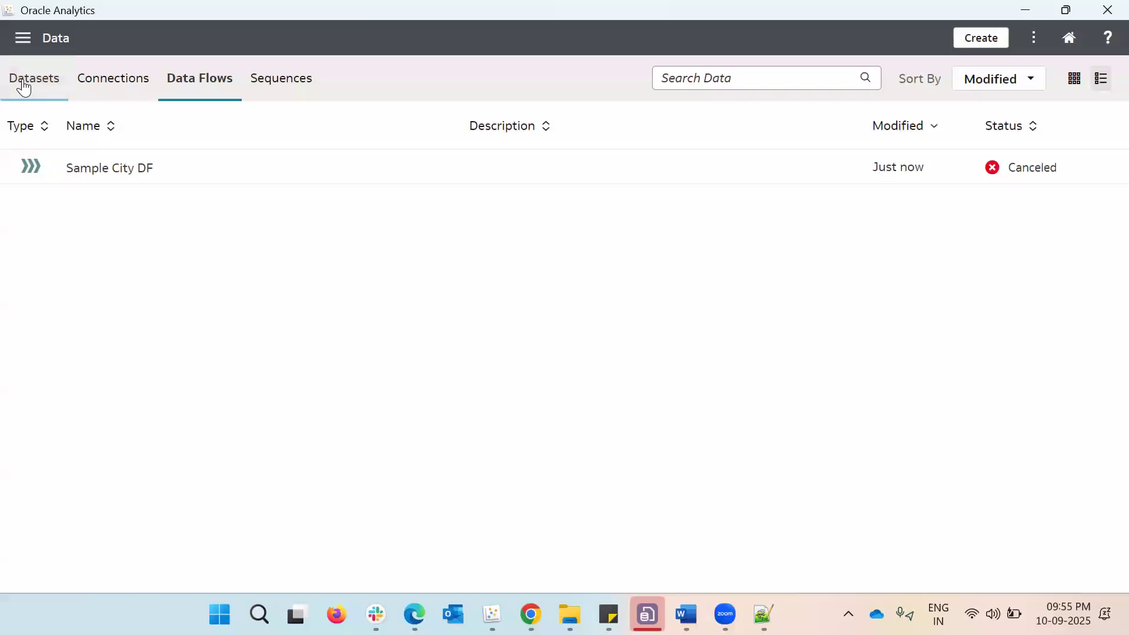
{"action": "left_click", "coordinate": [24, 86]}
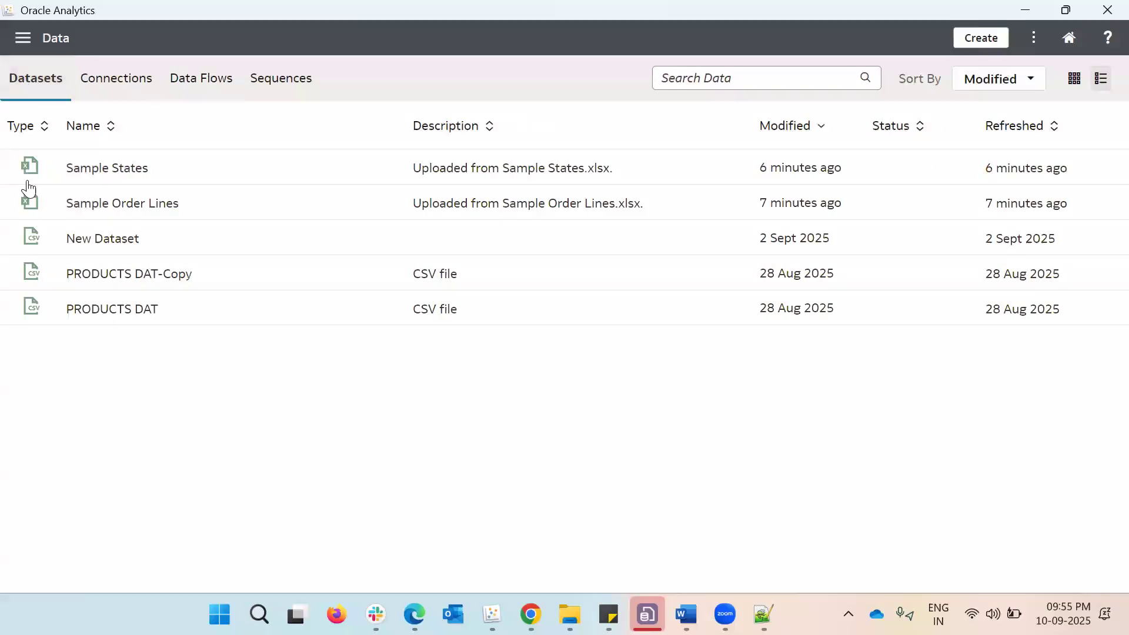
{"action": "left_click", "coordinate": [222, 89]}
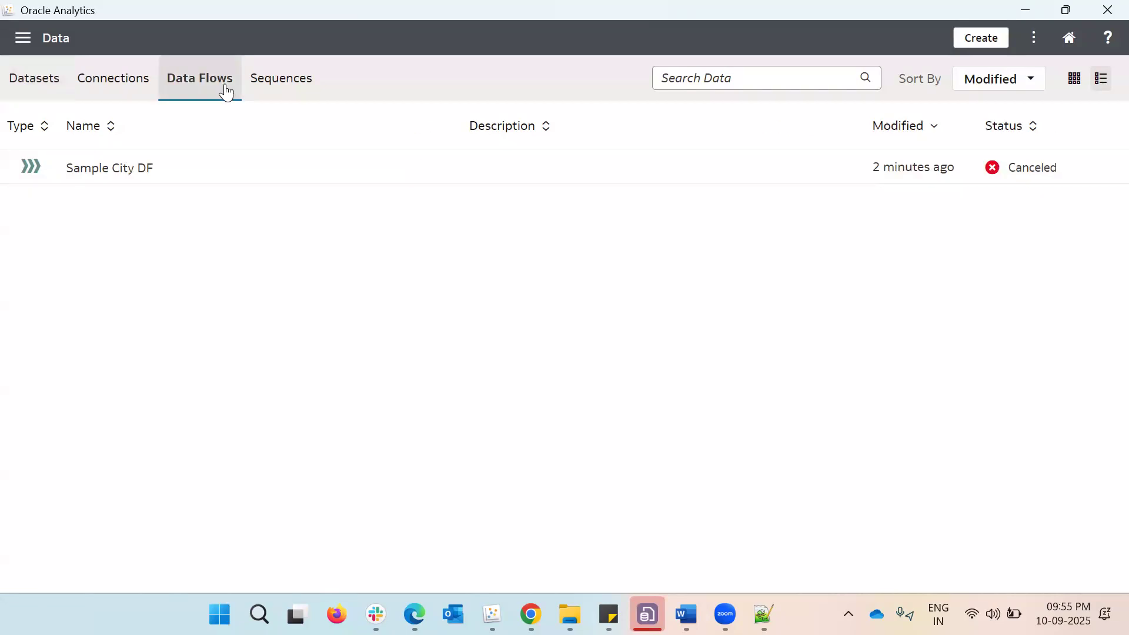
Open Sample City DF, remove the stray space from the Save Data step's dataset name City Sample Dataset, and save the data flow
{"action": "left_click", "coordinate": [1105, 167]}
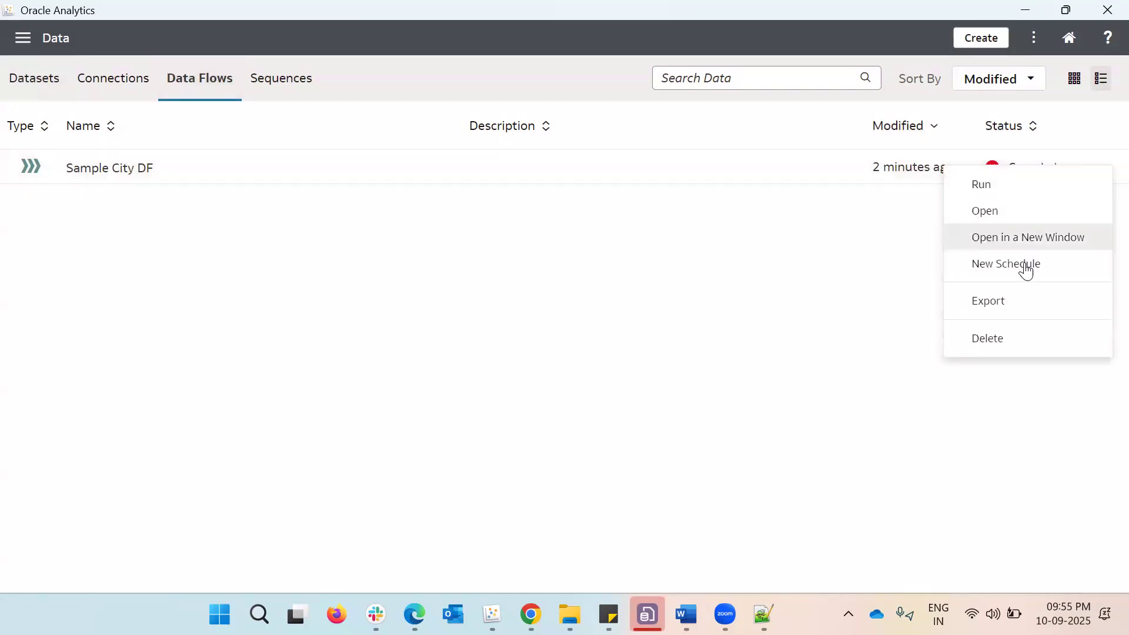
{"action": "left_click", "coordinate": [1013, 208]}
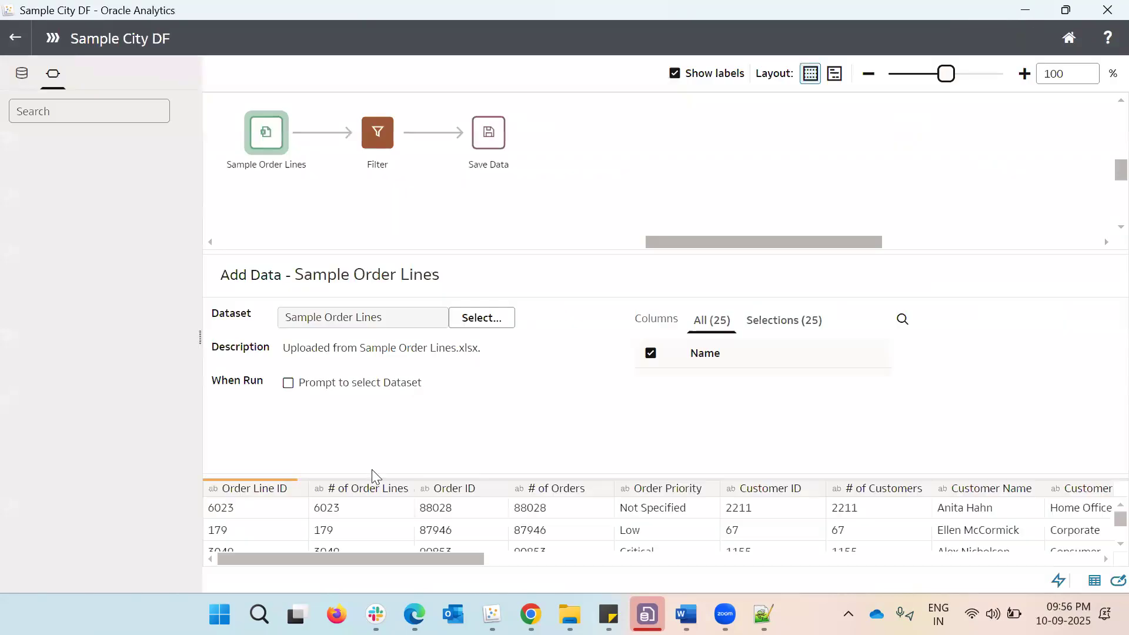
{"action": "left_click", "coordinate": [487, 143]}
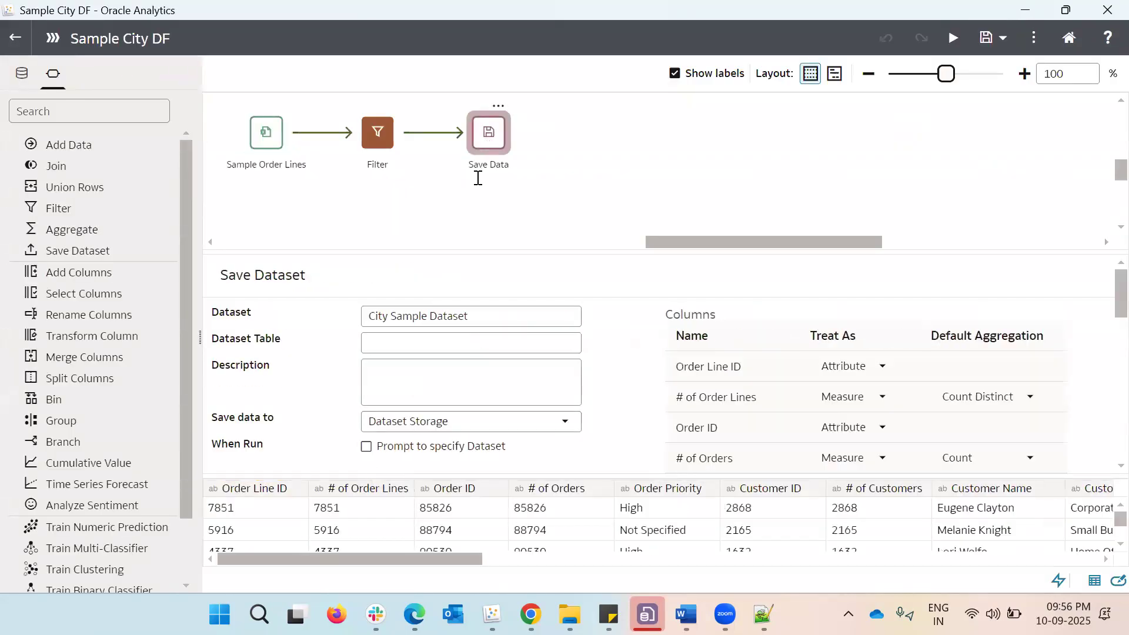
{"action": "left_click", "coordinate": [502, 325]}
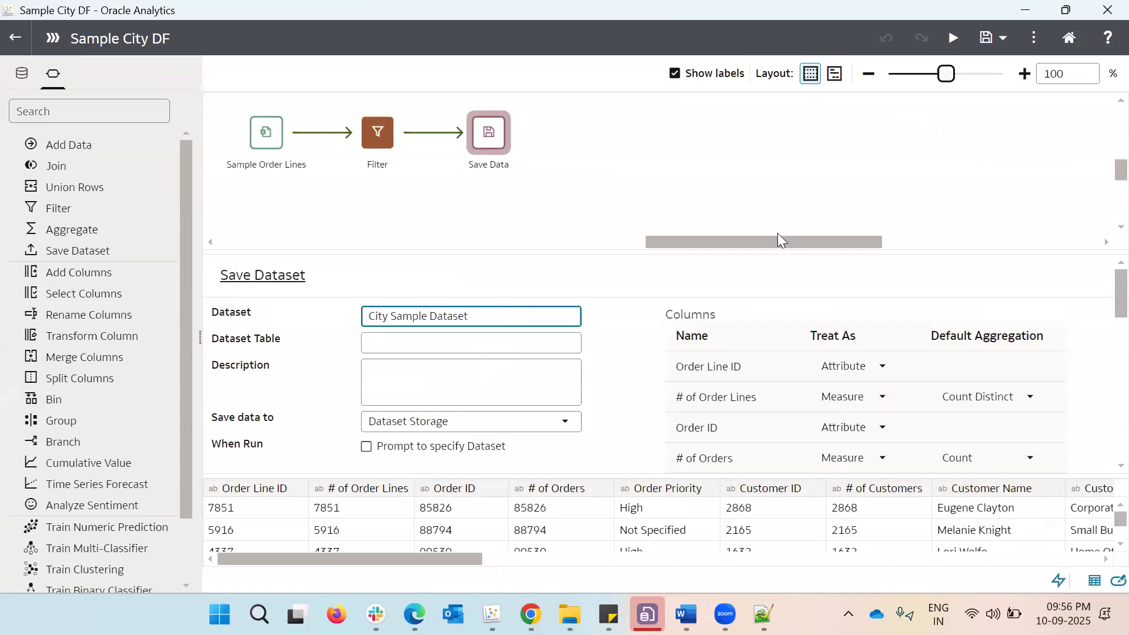
{"action": "left_click", "coordinate": [1021, 255]}
{"action": "key", "text": "ctrl+s"}
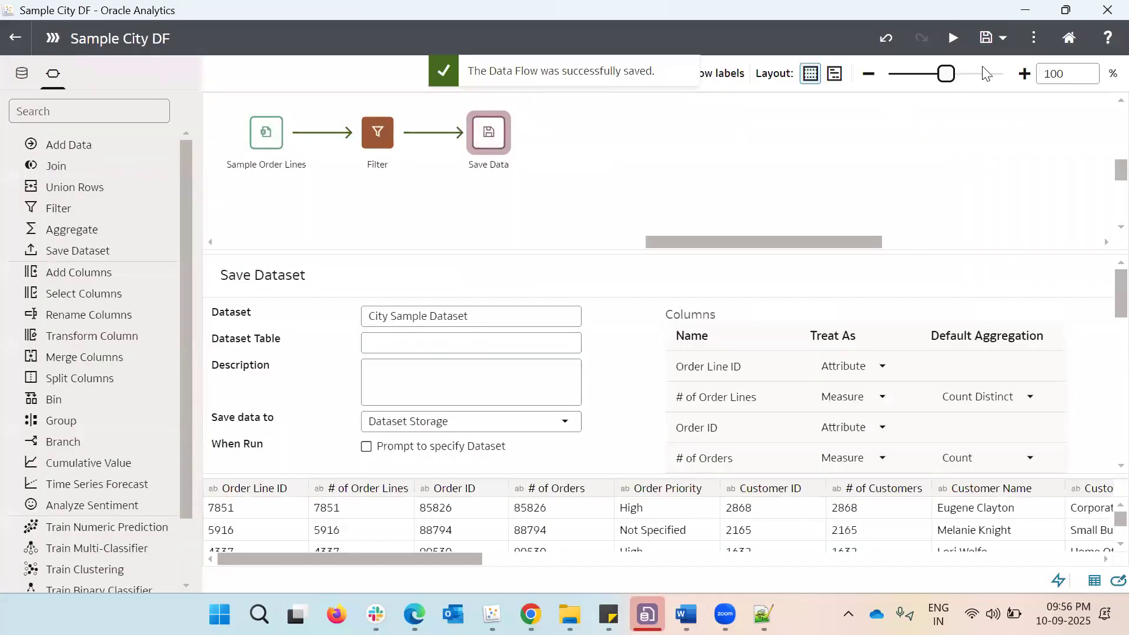
Run the corrected Sample City DF data flow, then leave its editor for the list of datasets
{"action": "left_click", "coordinate": [952, 38]}
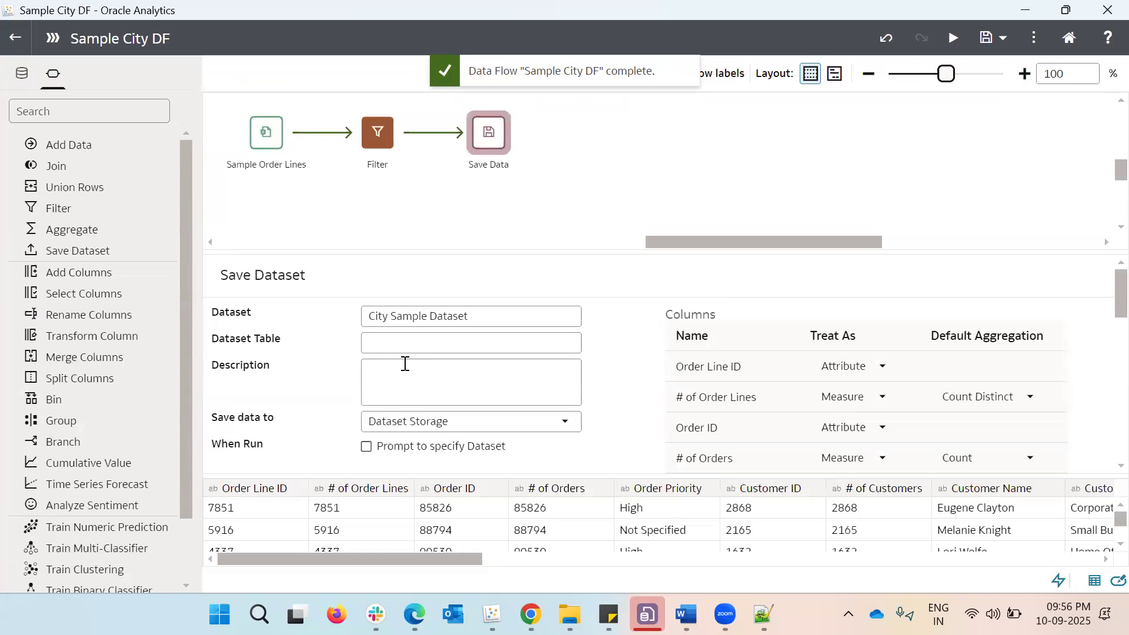
{"action": "left_click", "coordinate": [7, 35]}
{"action": "left_click", "coordinate": [36, 73]}
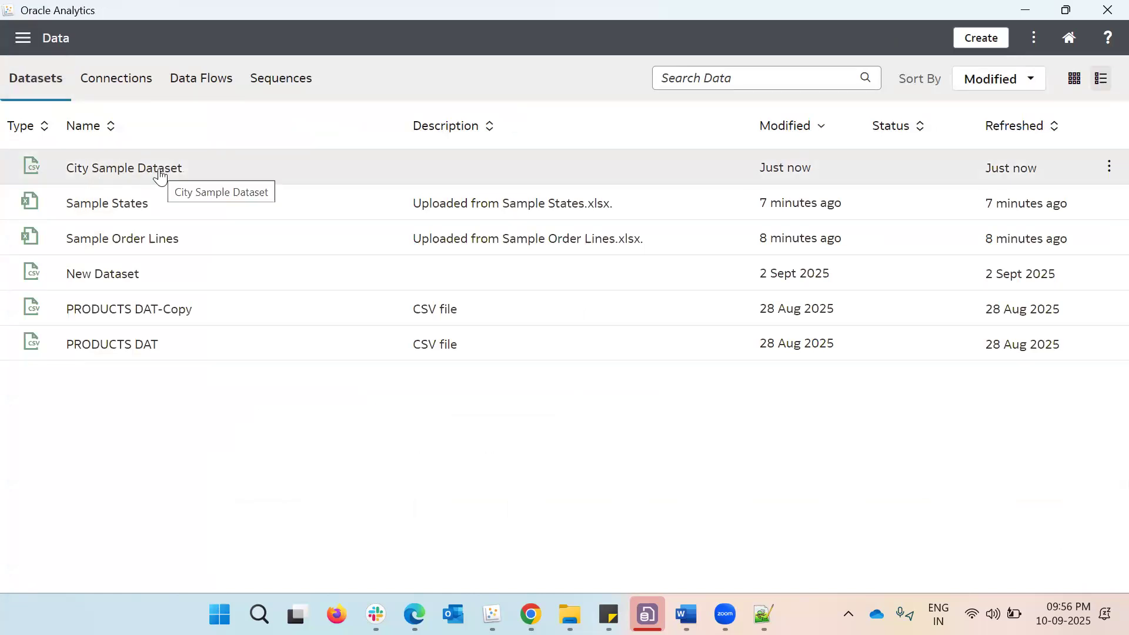
Open City Sample Dataset and examine its join diagram and the data in its table
{"action": "left_click", "coordinate": [1109, 177]}
{"action": "left_click", "coordinate": [1049, 224]}
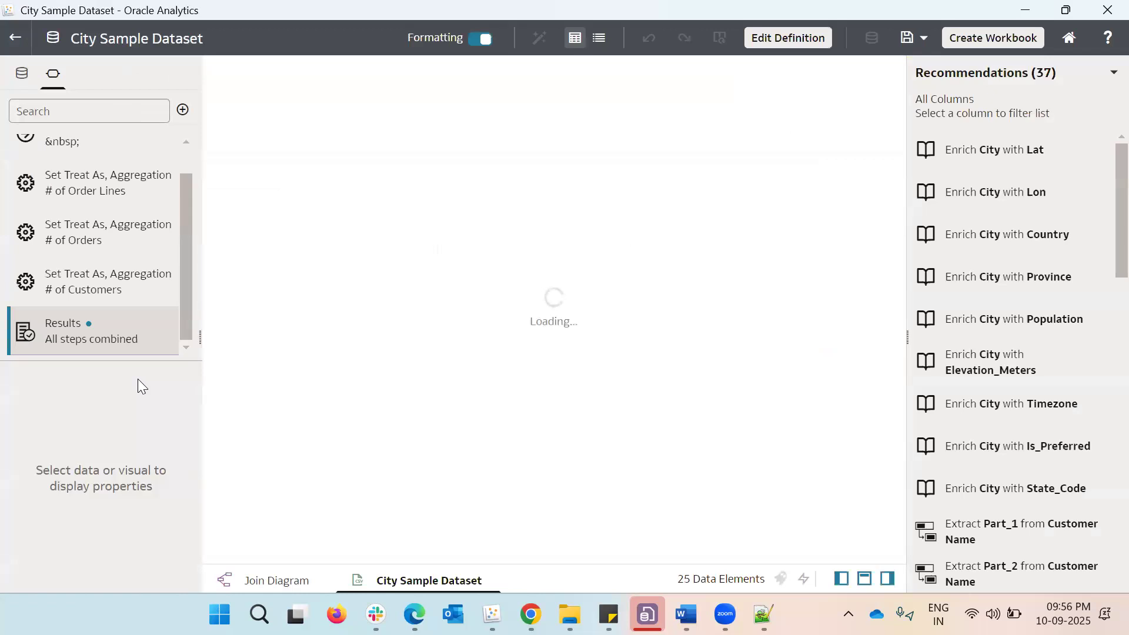
{"action": "left_click", "coordinate": [247, 584]}
{"action": "left_click", "coordinate": [300, 187]}
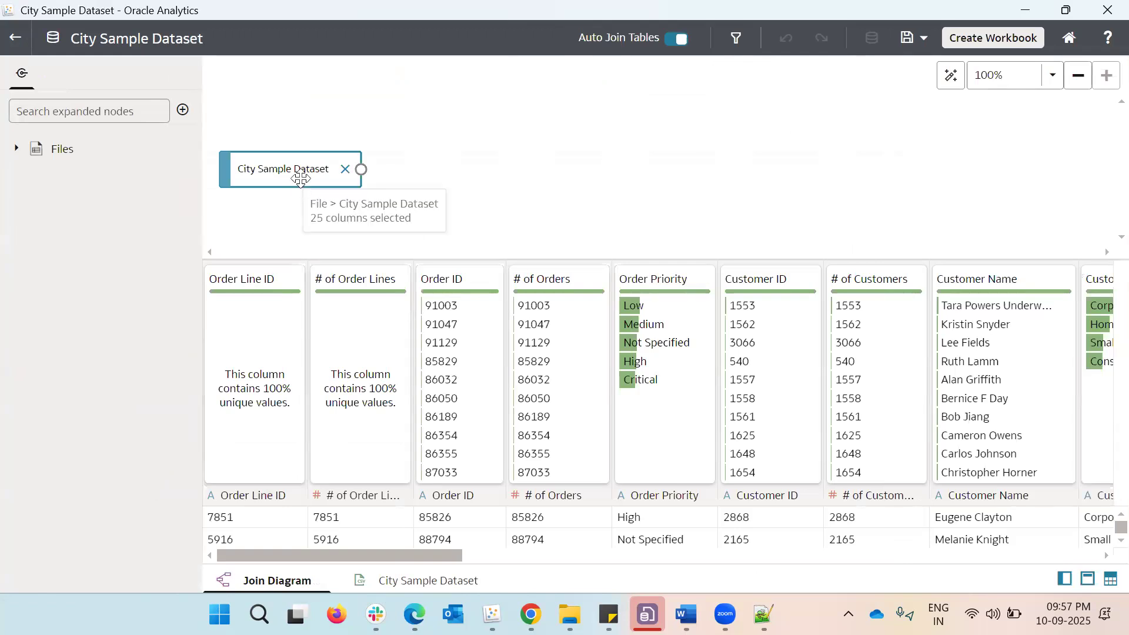
{"action": "left_click_drag", "start_coordinate": [300, 179], "coordinate": [301, 179]}
{"action": "double_click", "coordinate": [303, 175]}
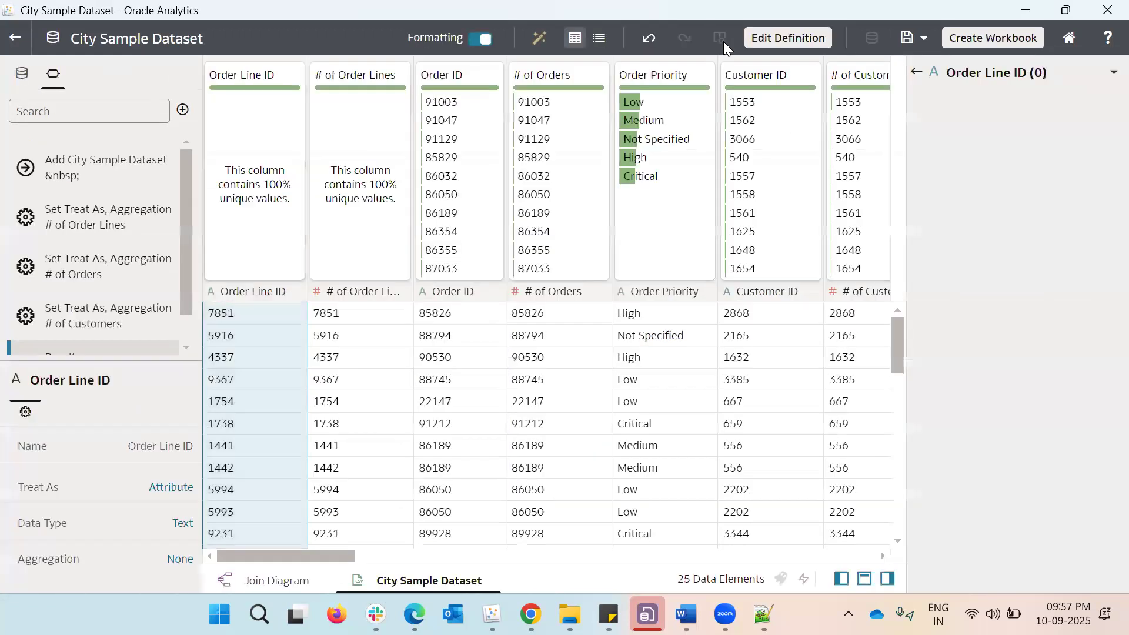
Review the table definition of City Sample Dataset, then leave the dataset editor
{"action": "left_click", "coordinate": [723, 41]}
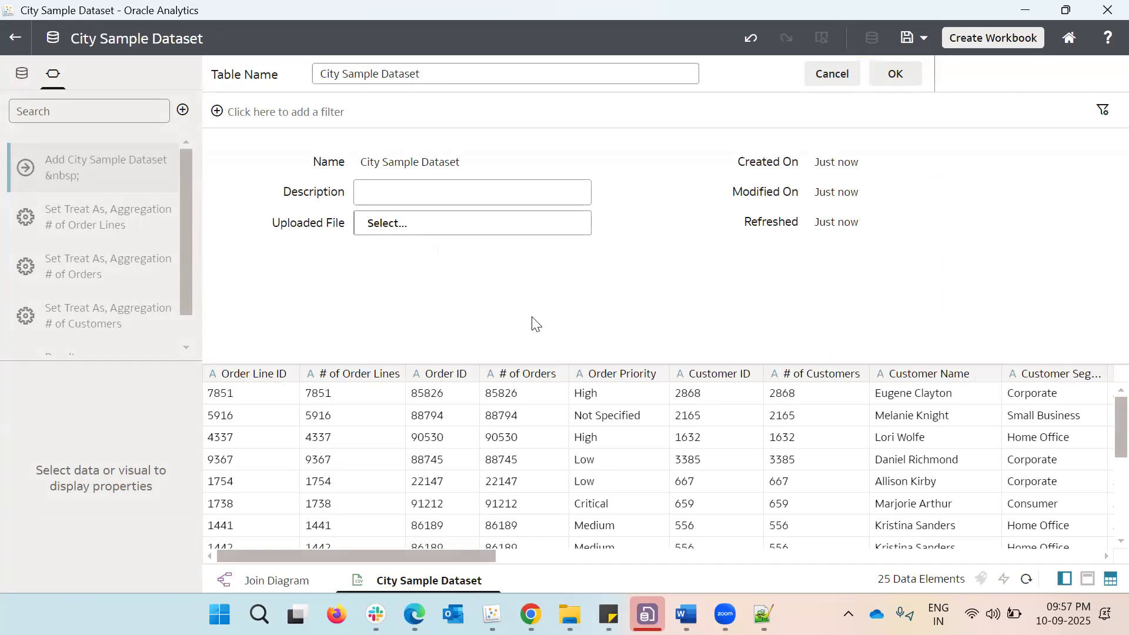
{"action": "scroll", "coordinate": [621, 501], "scroll_direction": "down", "scroll_amount": 5}
{"action": "scroll", "coordinate": [620, 502], "scroll_direction": "up", "scroll_amount": 5}
{"action": "left_click", "coordinate": [16, 38]}
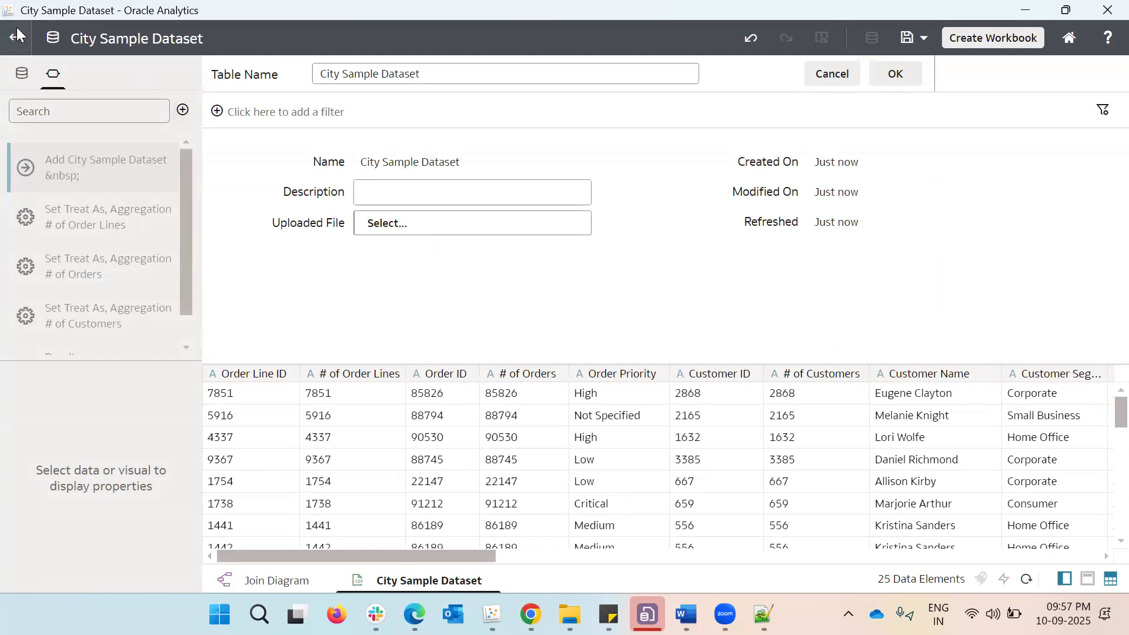
{"action": "left_click", "coordinate": [533, 348]}
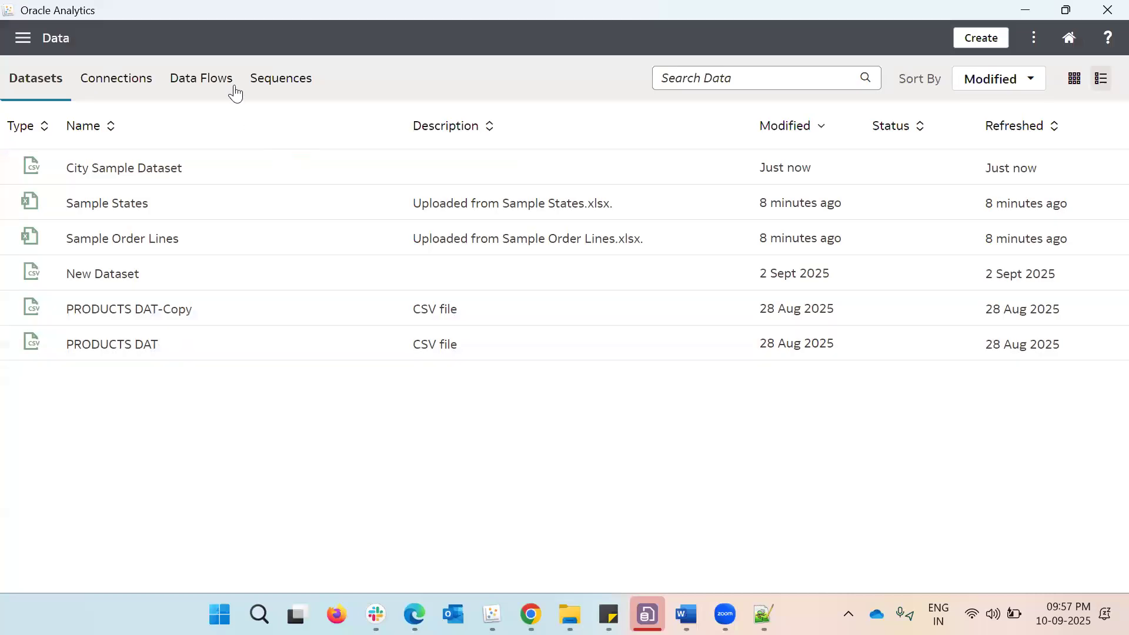
Reopen Sample City DF from the saved data flows, review the available step types and the data pane, then leave the editor
{"action": "left_click", "coordinate": [232, 89]}
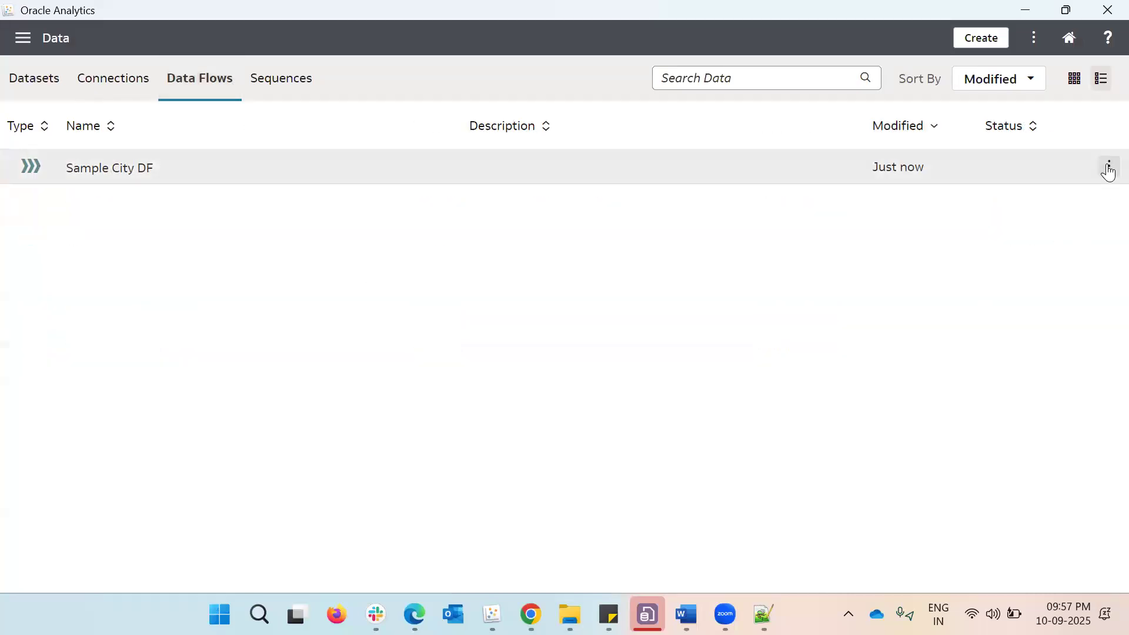
{"action": "left_click", "coordinate": [1109, 170]}
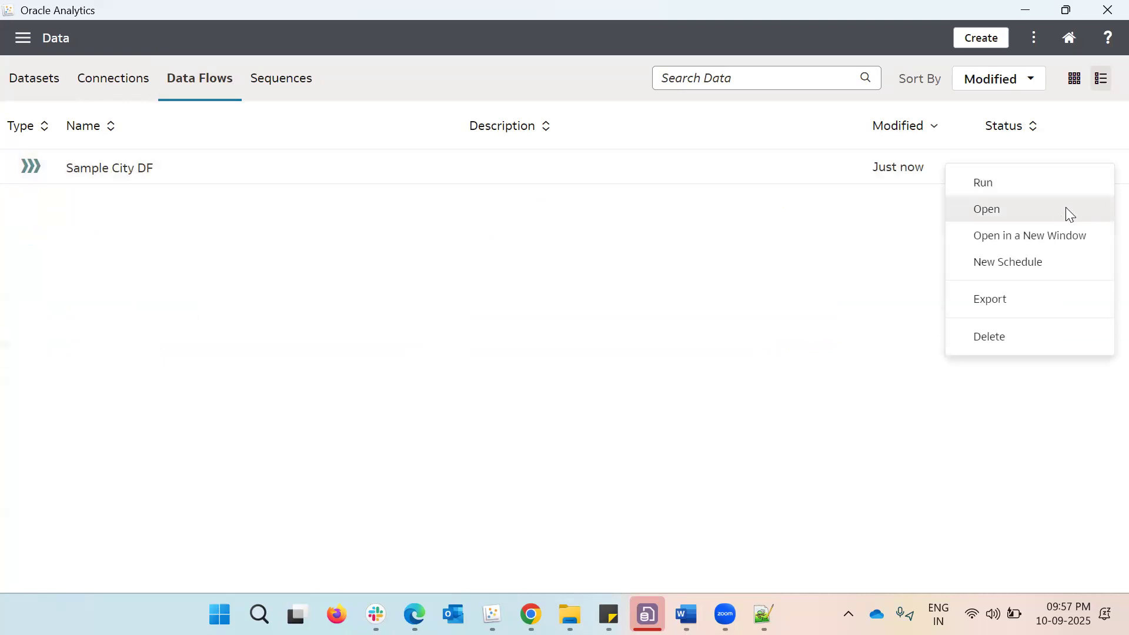
{"action": "left_click", "coordinate": [1066, 210]}
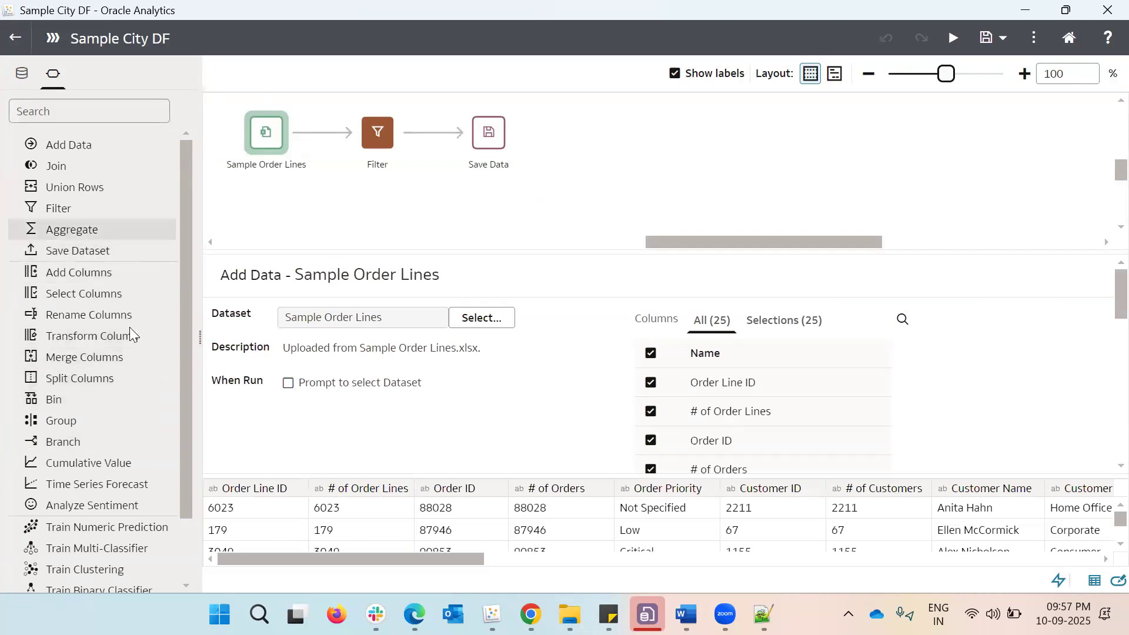
{"action": "scroll", "coordinate": [118, 413], "scroll_direction": "down", "scroll_amount": 2}
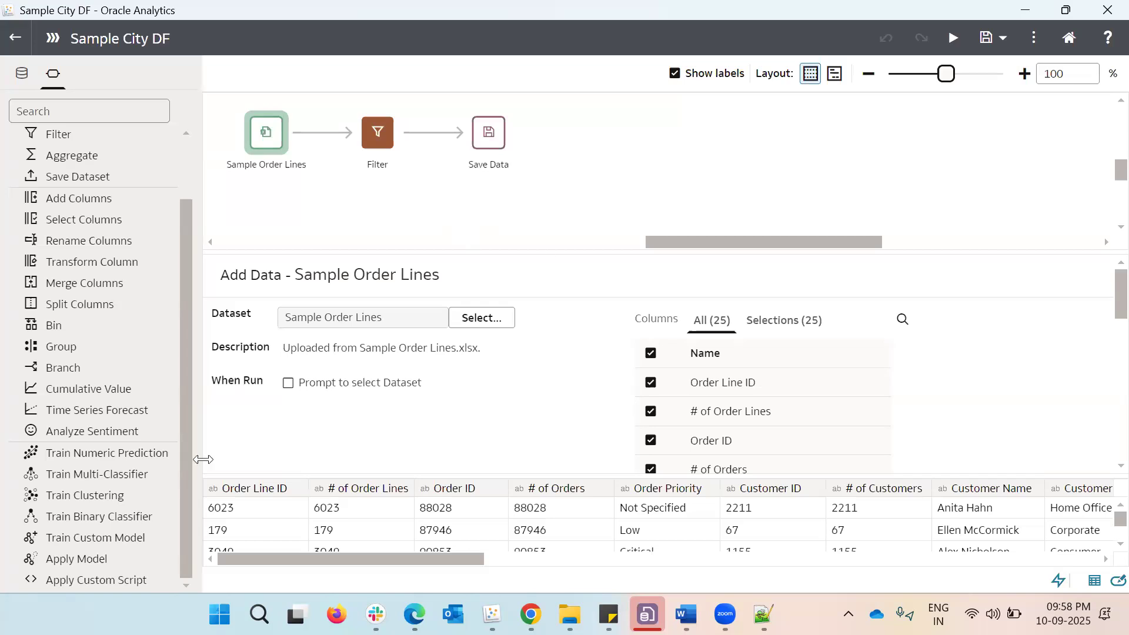
{"action": "scroll", "coordinate": [109, 380], "scroll_direction": "up", "scroll_amount": 2}
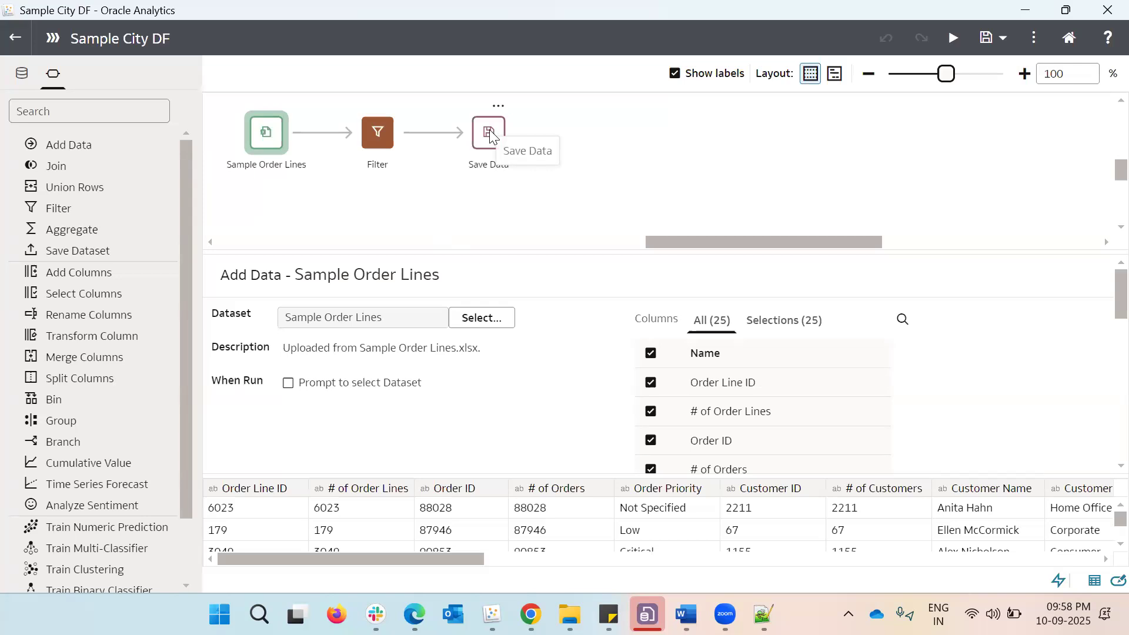
{"action": "left_click", "coordinate": [22, 73]}
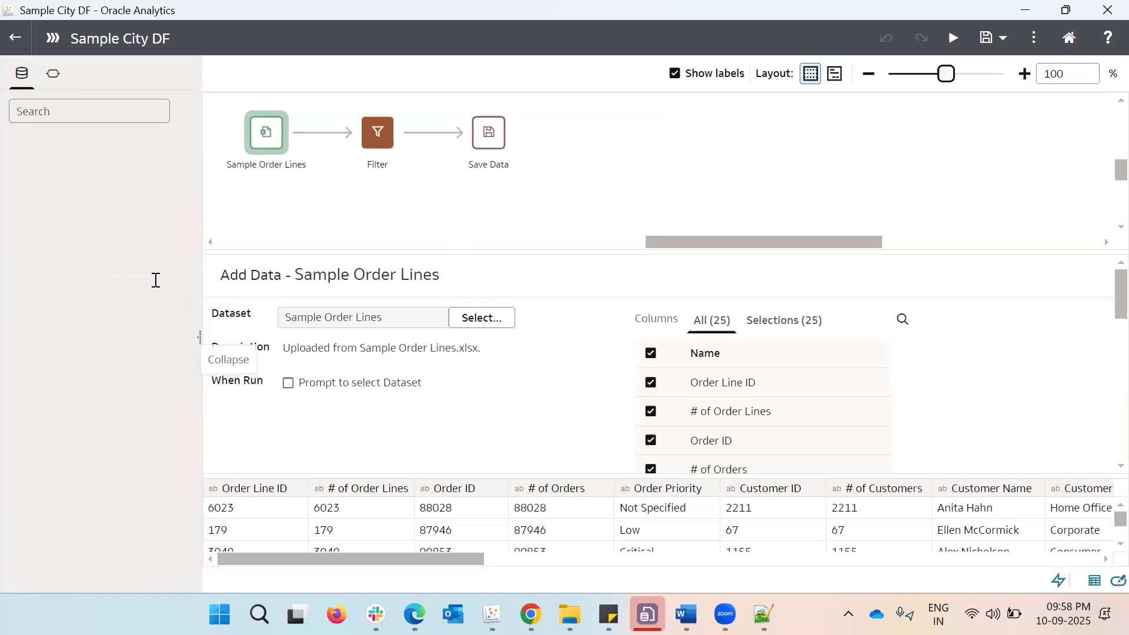
{"action": "left_click", "coordinate": [12, 42]}
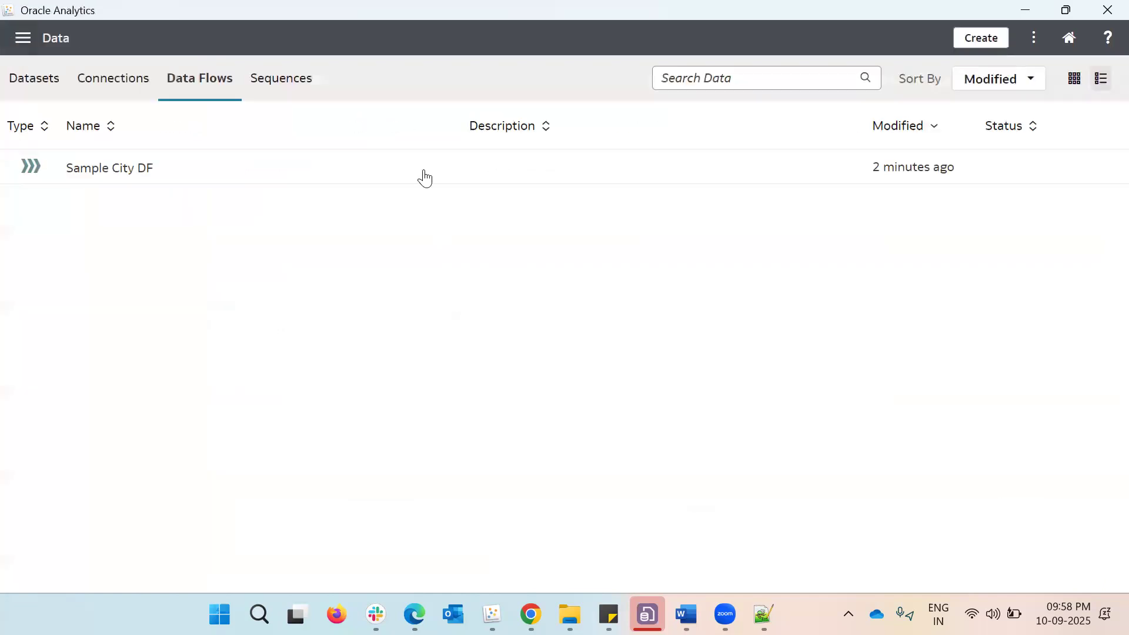
View the Sample City DF flow with its Sample Order Lines source once more, then return to the saved data flows
{"action": "left_click", "coordinate": [1103, 172]}
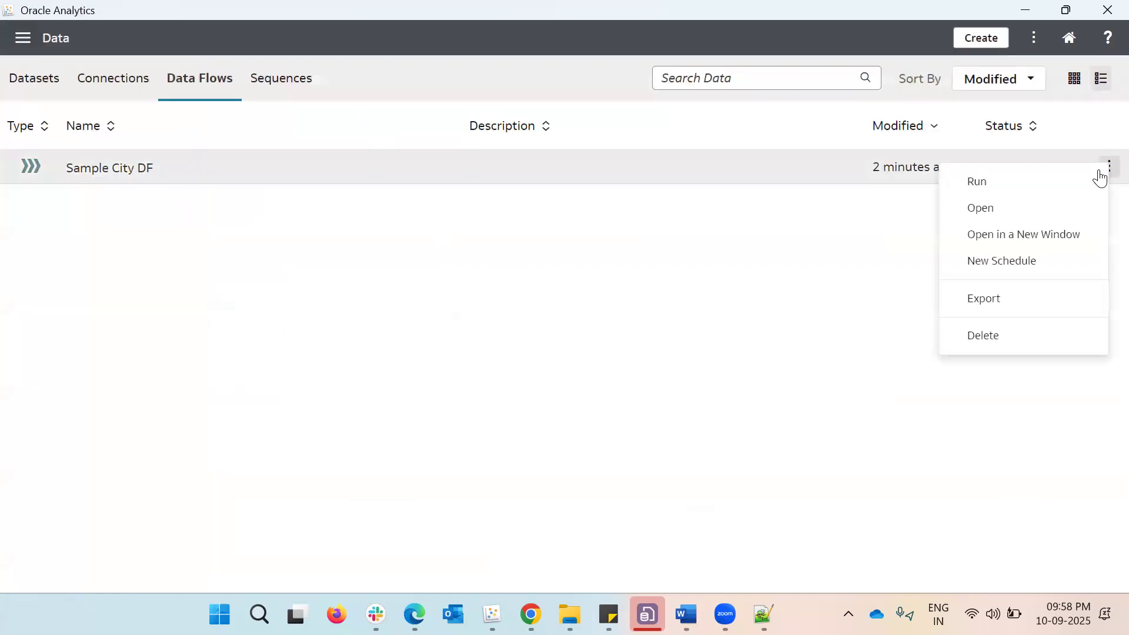
{"action": "left_click", "coordinate": [1046, 208]}
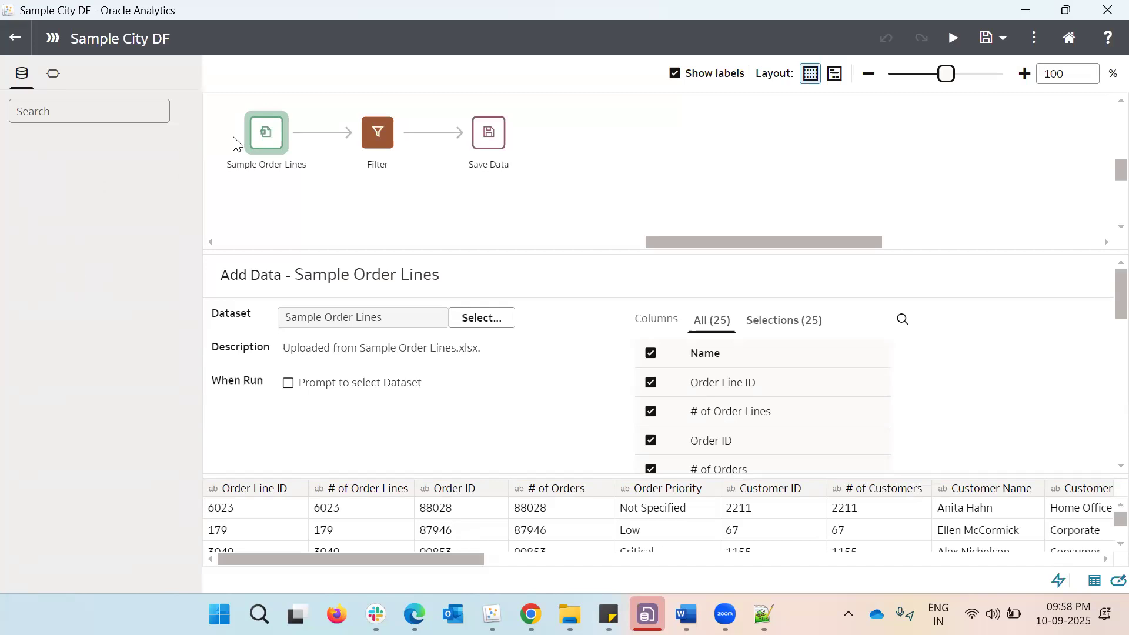
{"action": "left_click", "coordinate": [14, 39]}
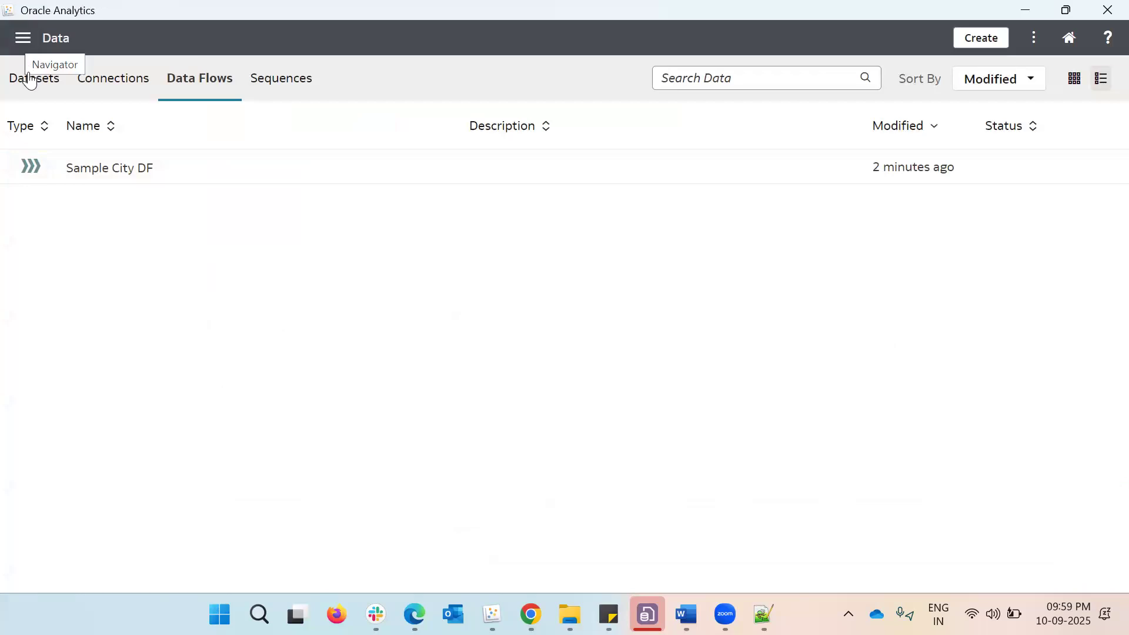
Open the Sample Order Lines dataset and examine its table definition, including the description and uploaded file
{"action": "left_click", "coordinate": [29, 77]}
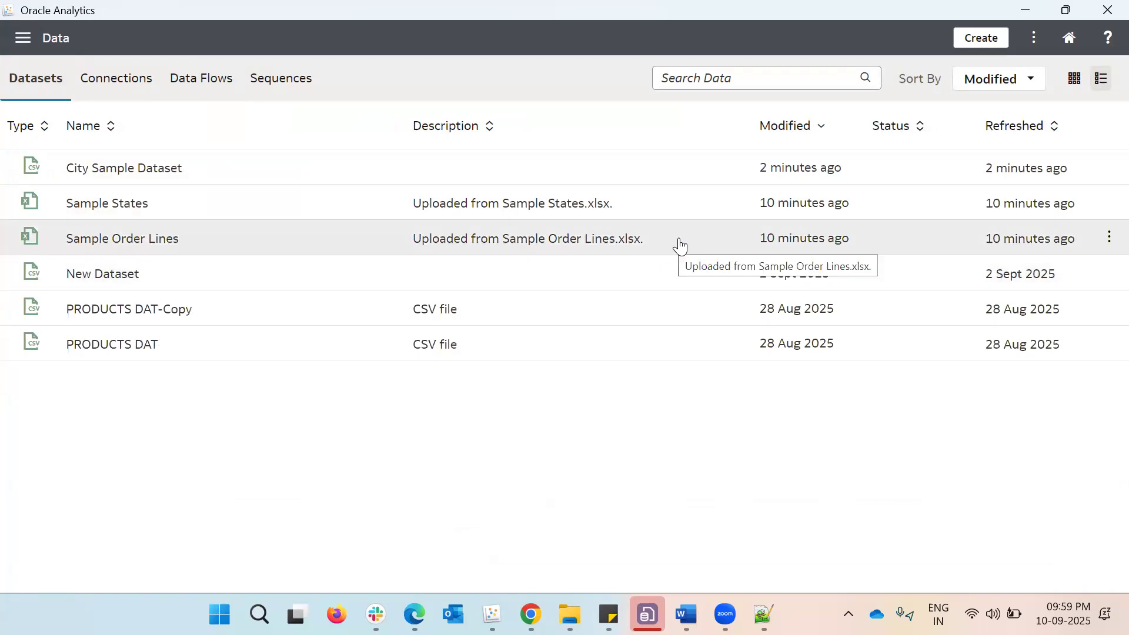
{"action": "left_click", "coordinate": [1110, 240]}
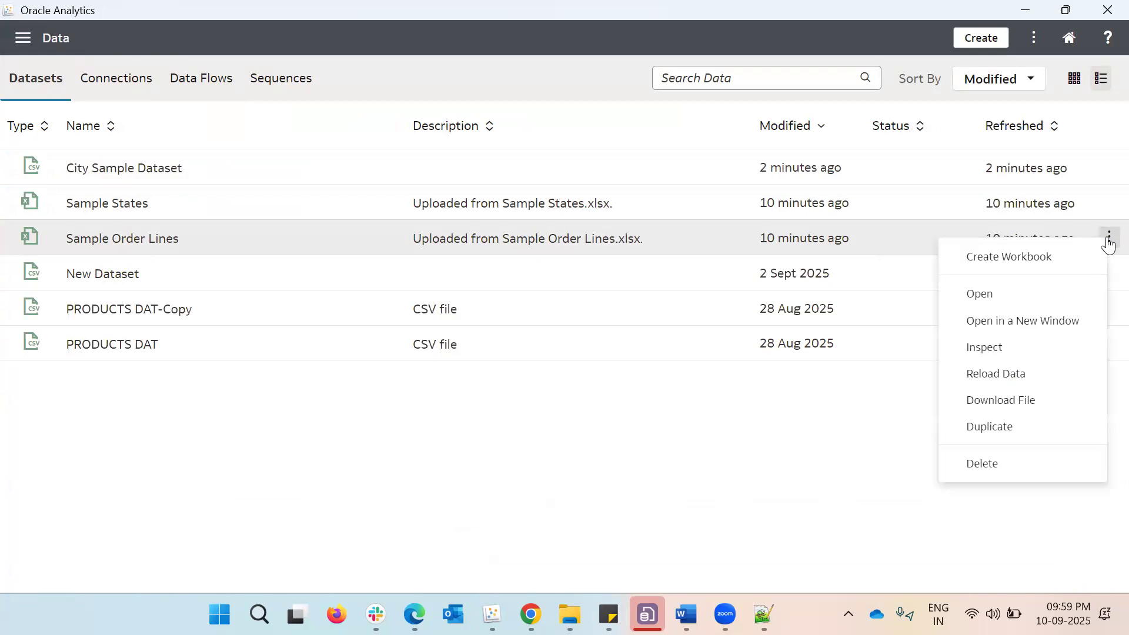
{"action": "left_click", "coordinate": [1053, 295]}
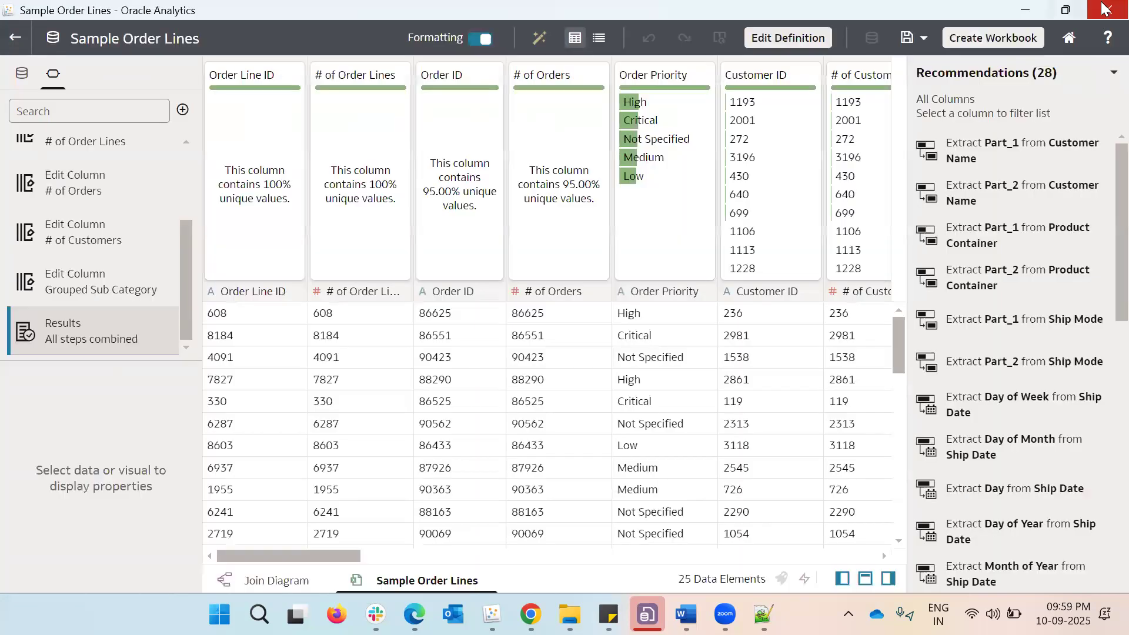
{"action": "left_click", "coordinate": [783, 39]}
{"action": "left_click", "coordinate": [369, 193]}
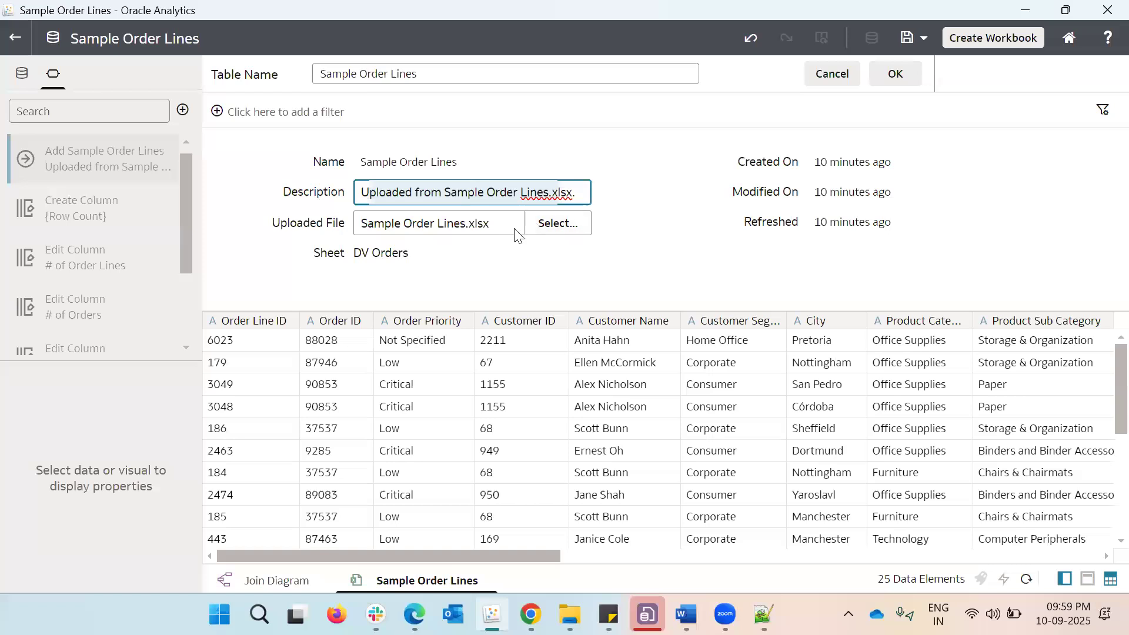
Open the file chooser for the uploaded file of Sample Order Lines, then cancel it
{"action": "left_click", "coordinate": [546, 226]}
{"action": "left_click", "coordinate": [546, 227]}
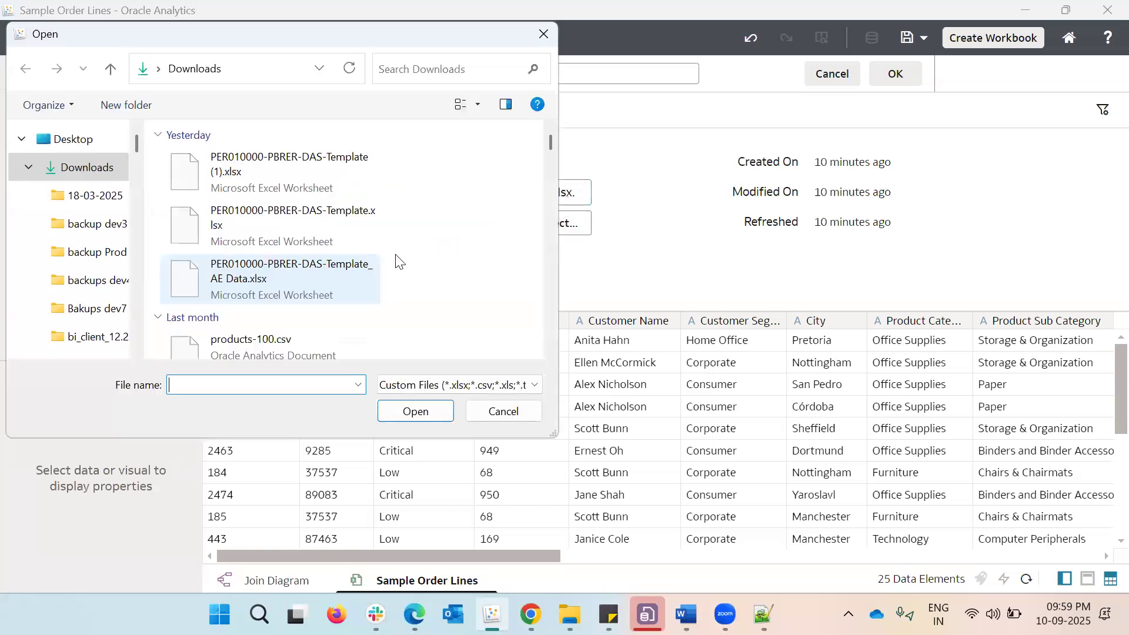
{"action": "left_click", "coordinate": [544, 33]}
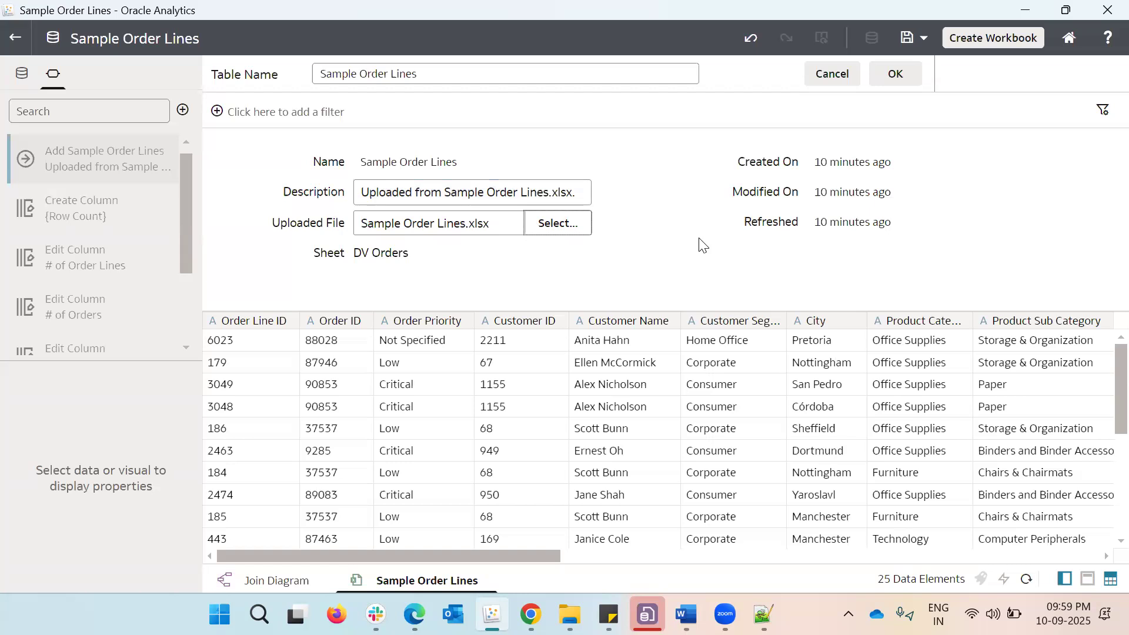
Leave the Sample Order Lines definition and review the saved data flows, followed by the list of datasets
{"action": "left_click", "coordinate": [14, 44]}
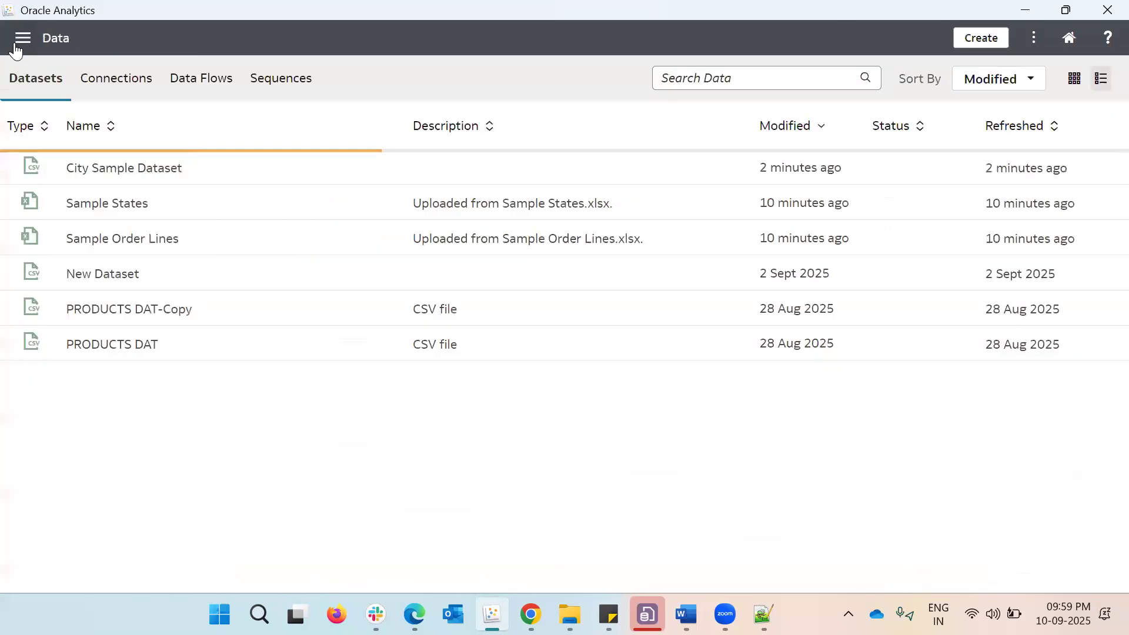
{"action": "left_click", "coordinate": [191, 89]}
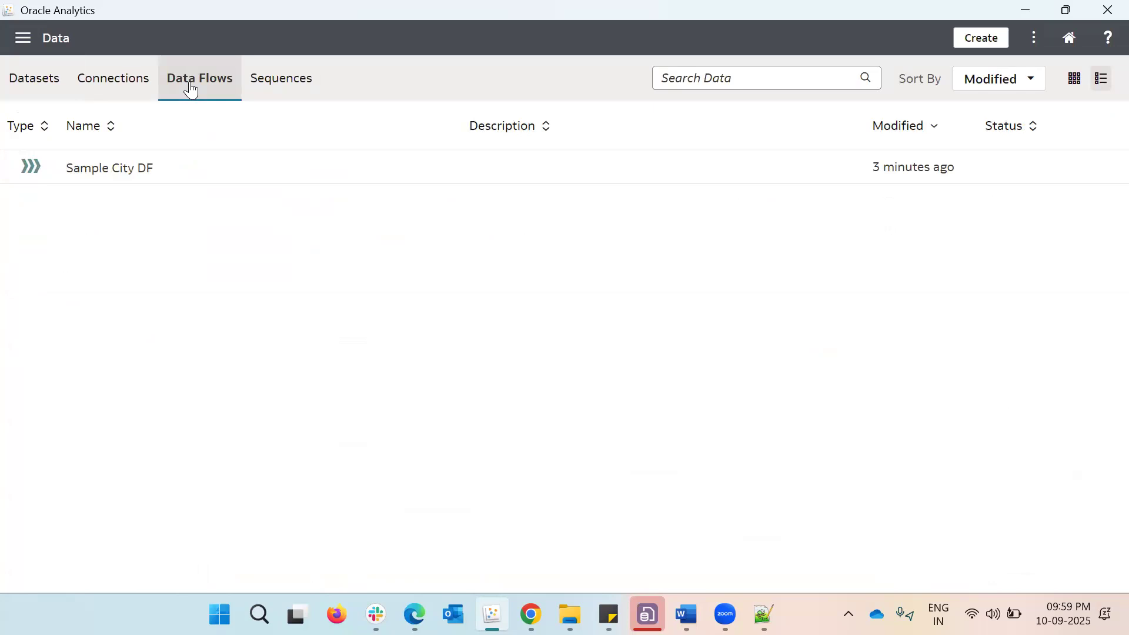
{"action": "left_click", "coordinate": [36, 94]}
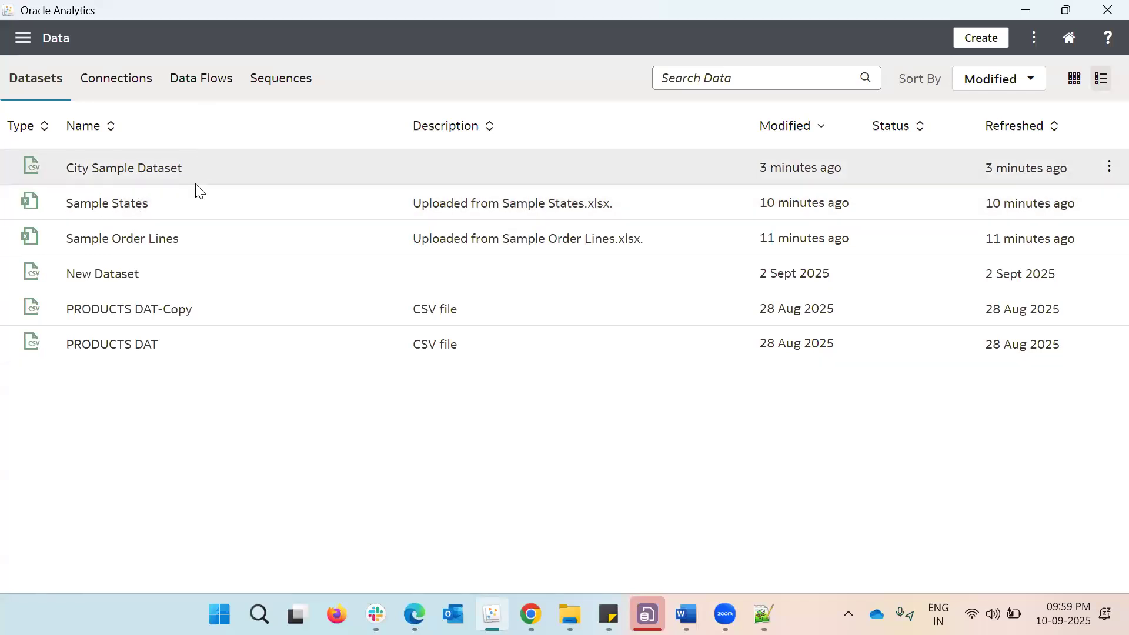
Open the saved Sample City DF data flow, view its steps and source, and return to the saved data flows
{"action": "left_click", "coordinate": [210, 73]}
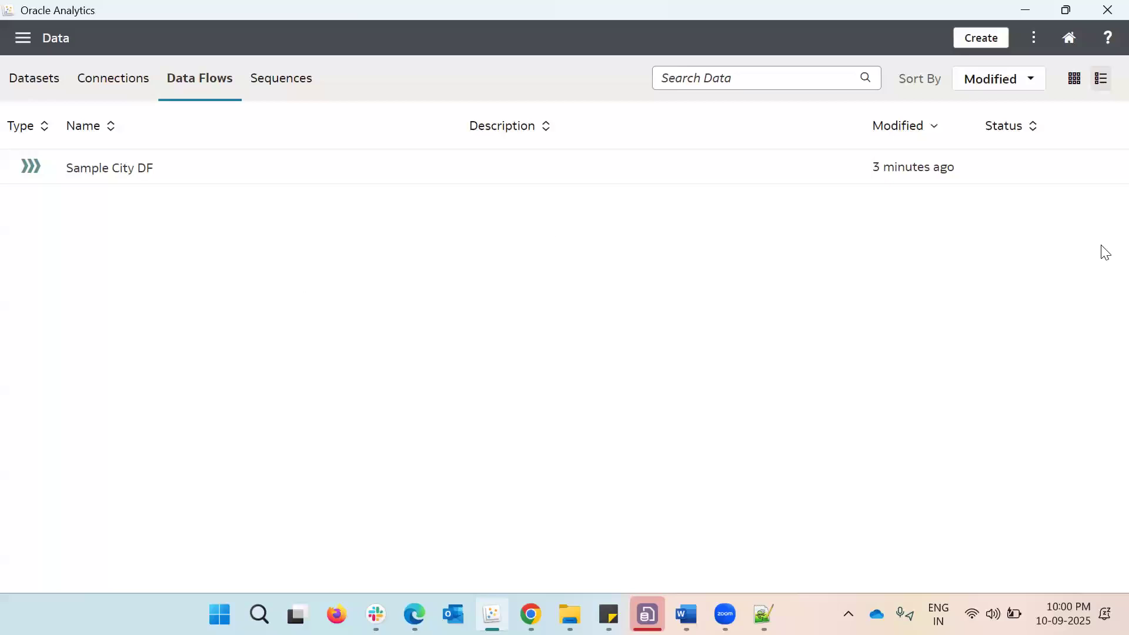
{"action": "left_click", "coordinate": [1108, 171]}
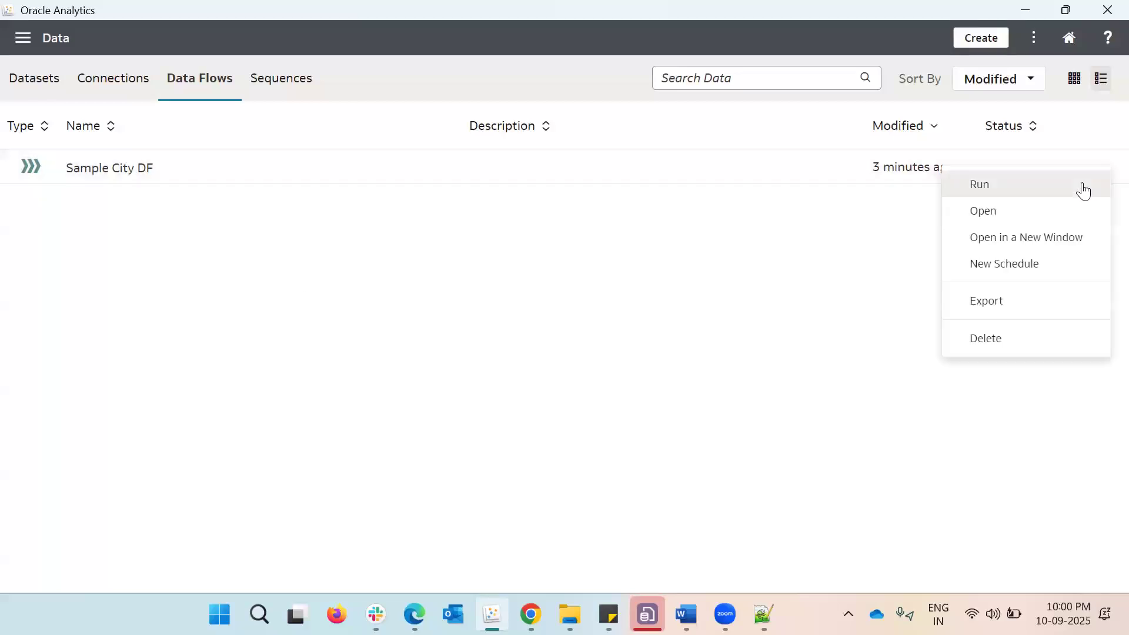
{"action": "left_click", "coordinate": [1069, 210]}
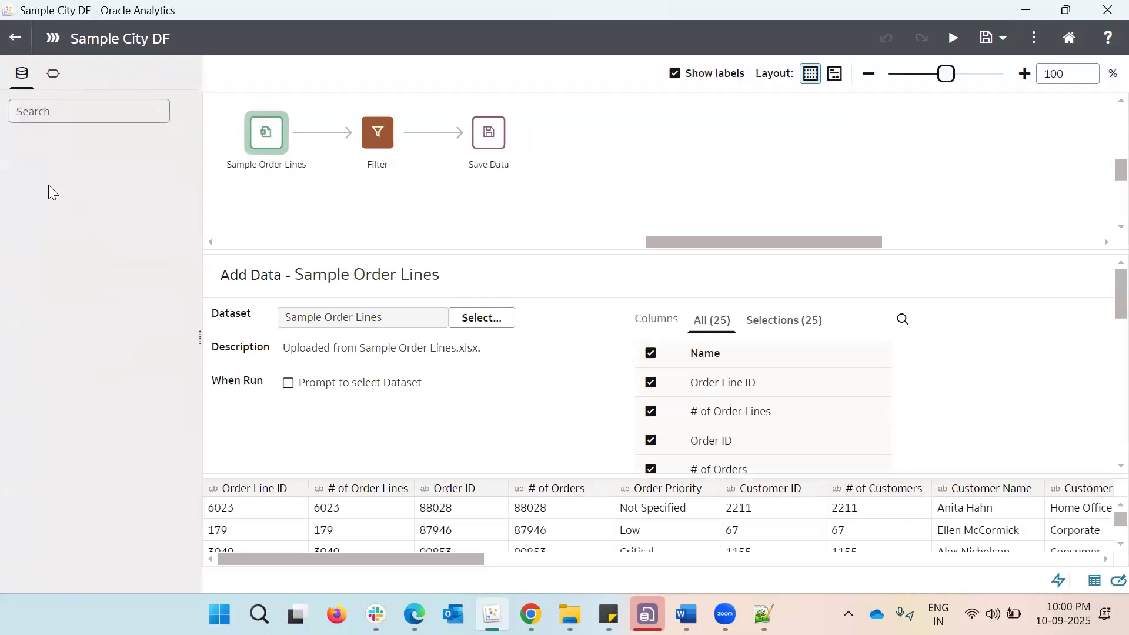
{"action": "left_click", "coordinate": [12, 38]}
Start a new data flow, review the datasets available to add in list view, and cancel adding data
{"action": "left_click", "coordinate": [988, 38]}
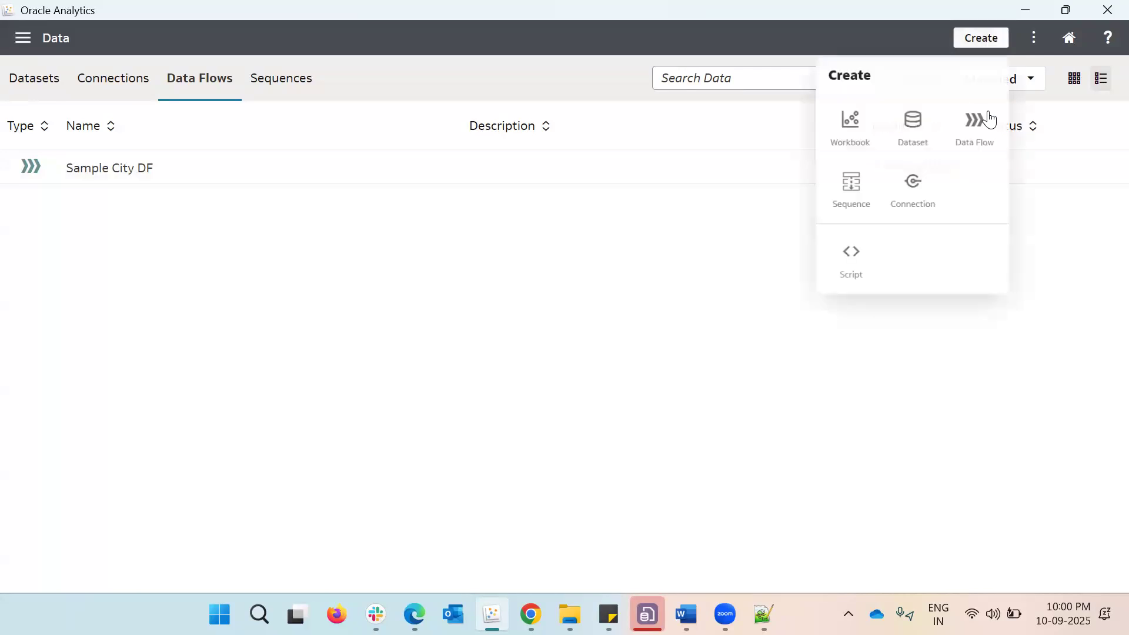
{"action": "left_click", "coordinate": [976, 121]}
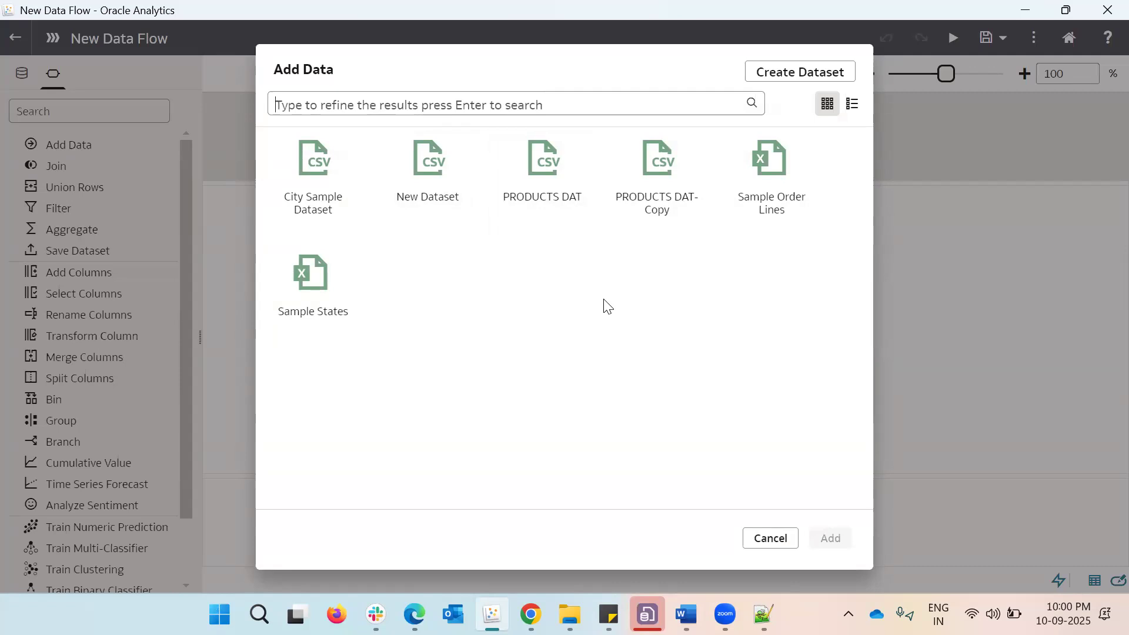
{"action": "left_click", "coordinate": [854, 106]}
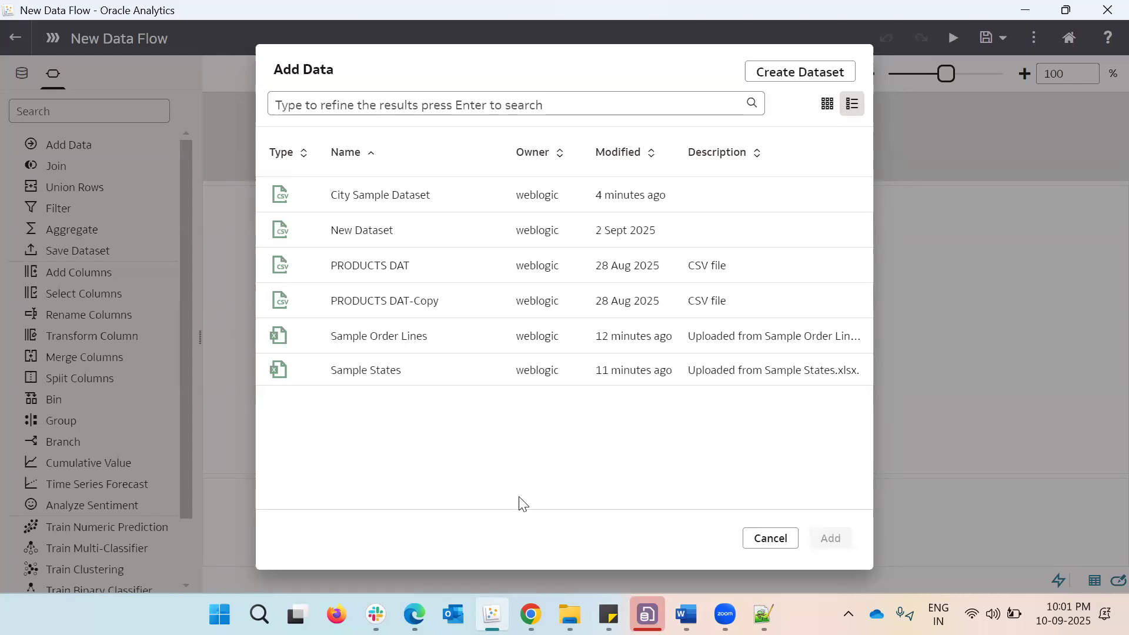
{"action": "left_click", "coordinate": [759, 546]}
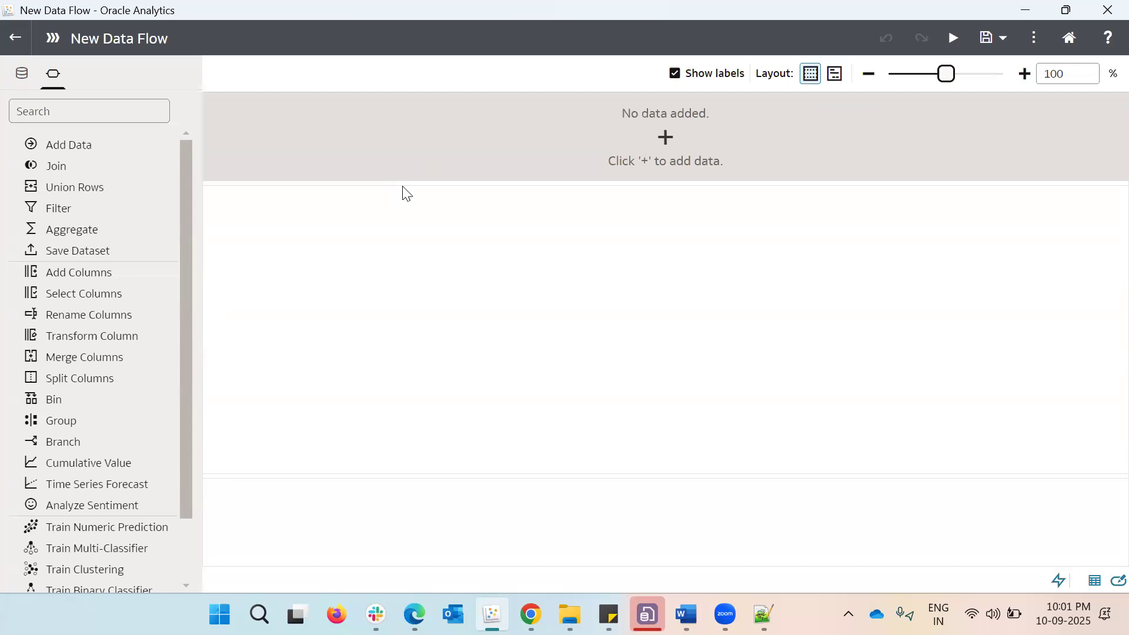
Enlarge the empty flow canvas and examine the available step types, including Train Numeric Prediction, Train Multi-Classifier and Train Clustering
{"action": "left_click_drag", "start_coordinate": [411, 182], "coordinate": [418, 294]}
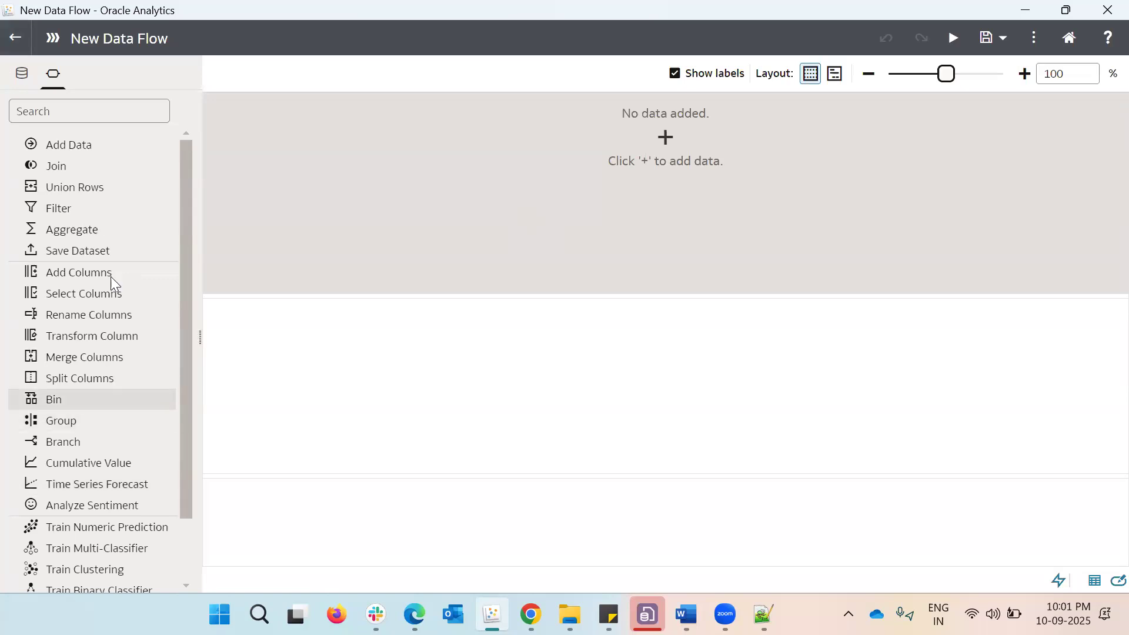
{"action": "scroll", "coordinate": [129, 380], "scroll_direction": "down", "scroll_amount": 2}
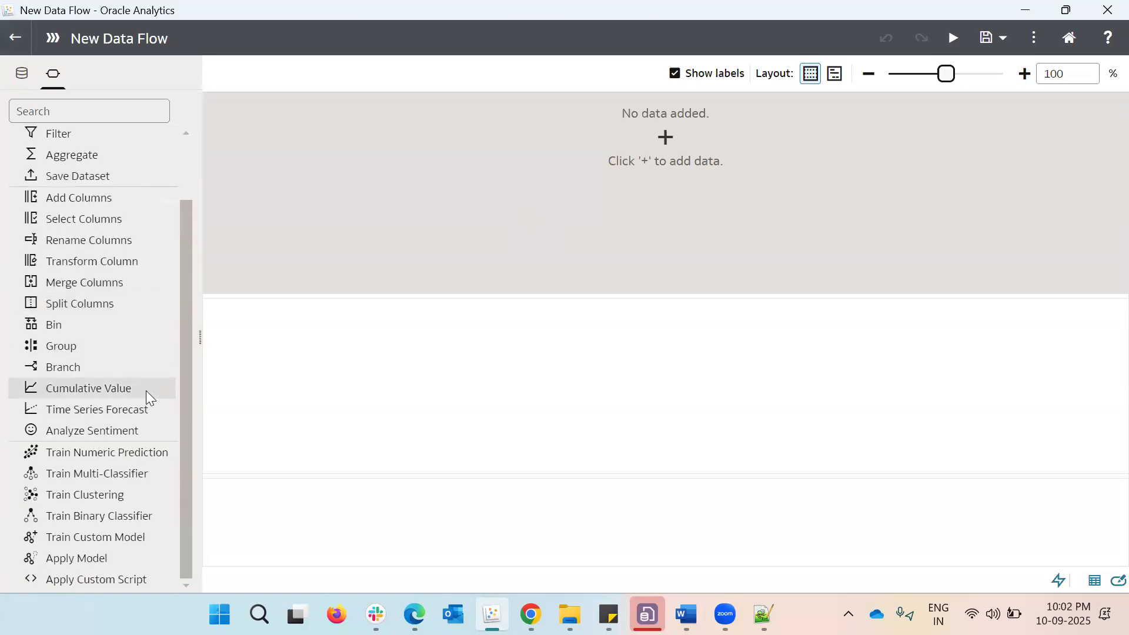
{"action": "left_click", "coordinate": [132, 454]}
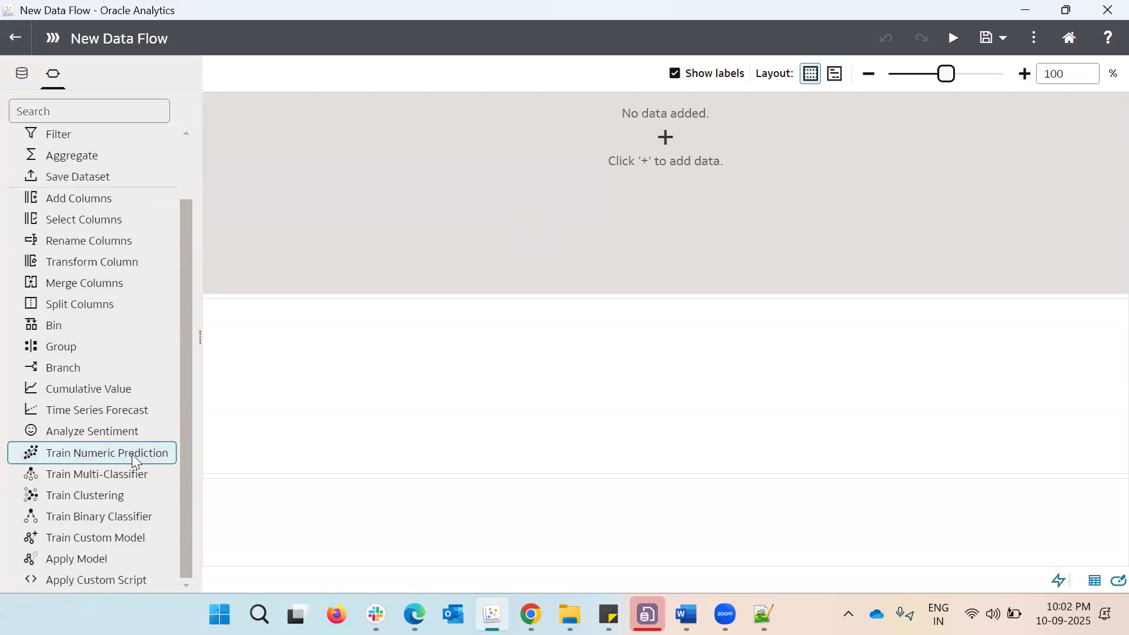
{"action": "left_click", "coordinate": [131, 474]}
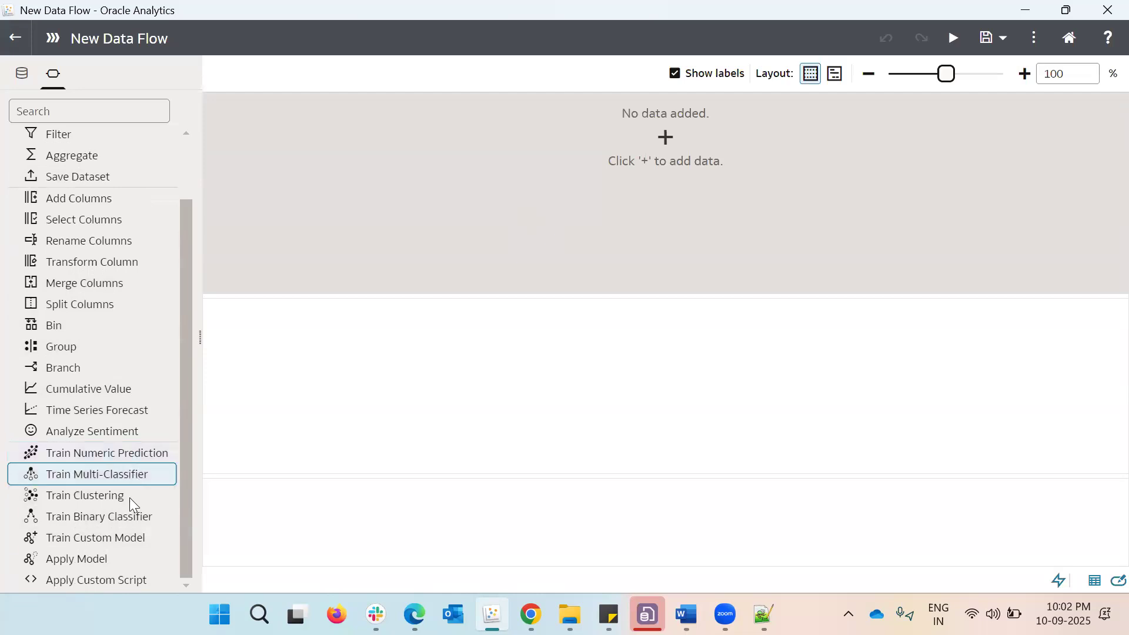
{"action": "left_click", "coordinate": [137, 501]}
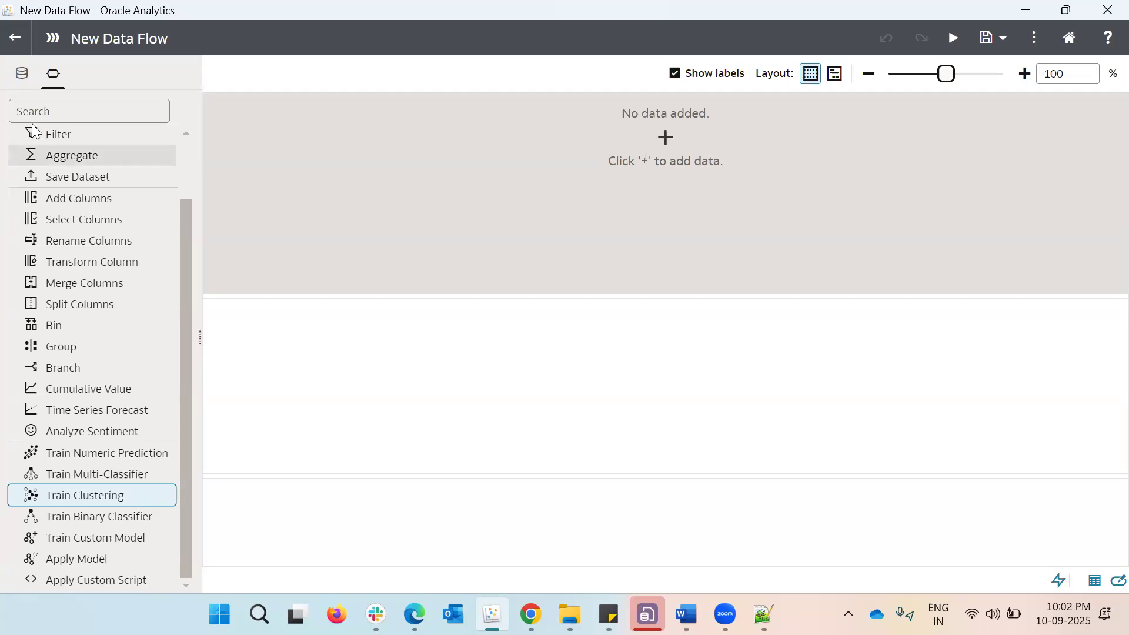
Leave the new data flow without saving it and return to the home page by way of the datasets list
{"action": "left_click", "coordinate": [15, 37]}
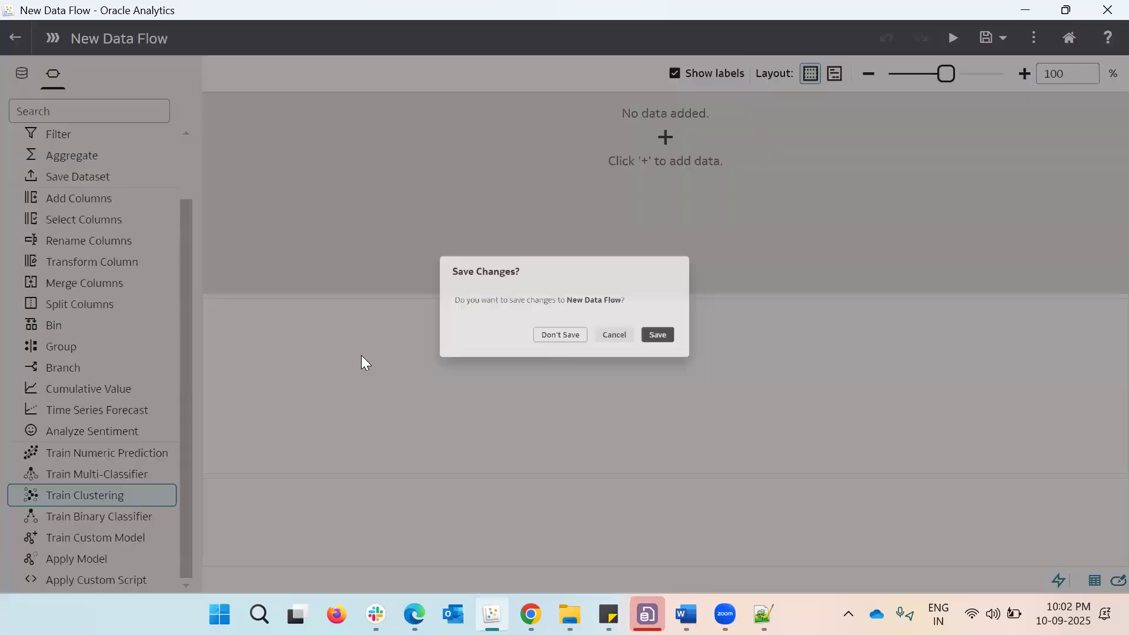
{"action": "left_click", "coordinate": [548, 352]}
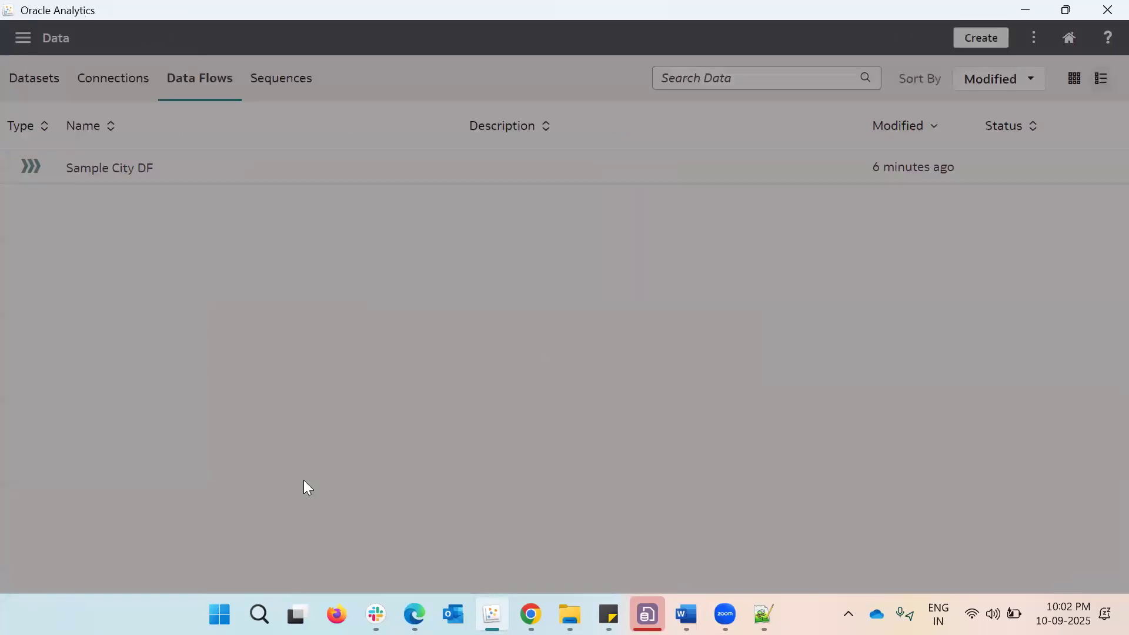
{"action": "left_click", "coordinate": [21, 79]}
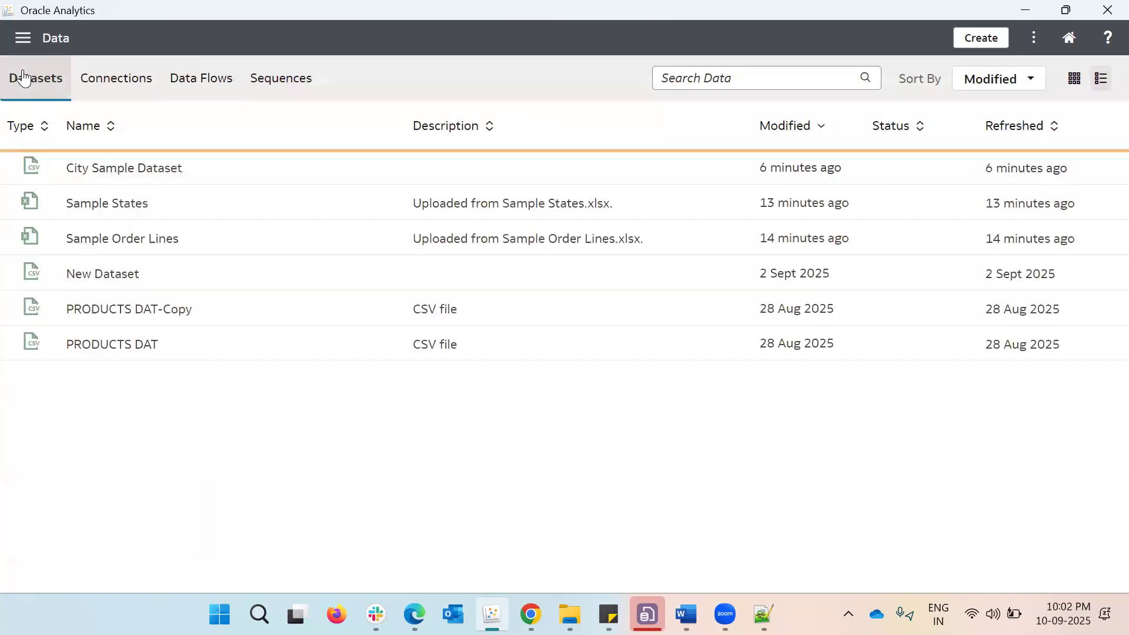
{"action": "left_click", "coordinate": [22, 37]}
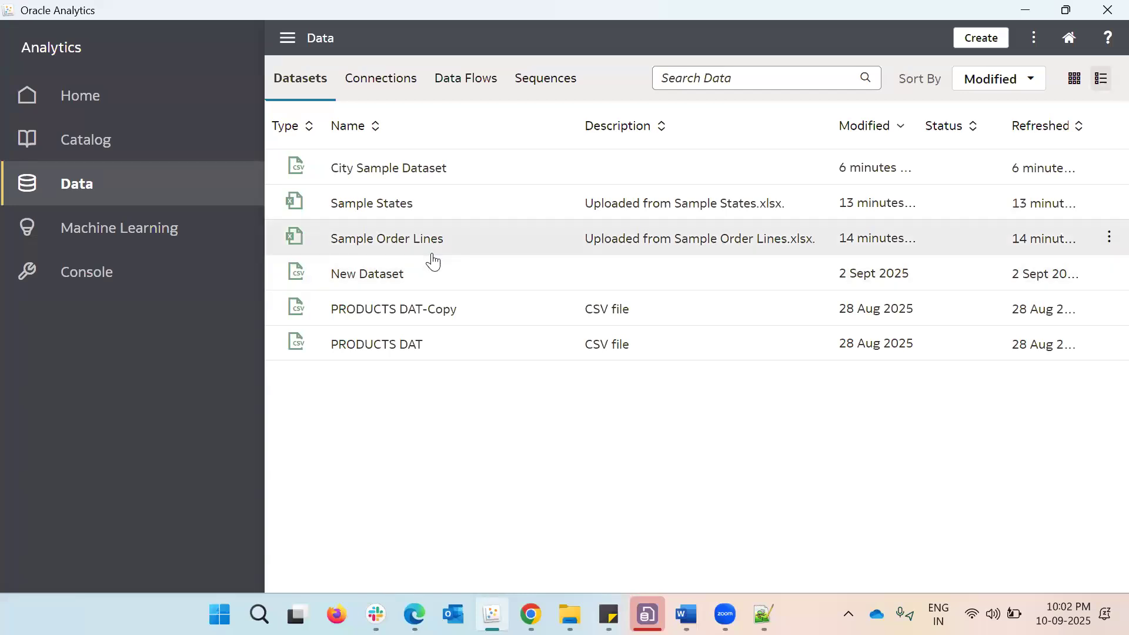
{"action": "left_click", "coordinate": [127, 101]}
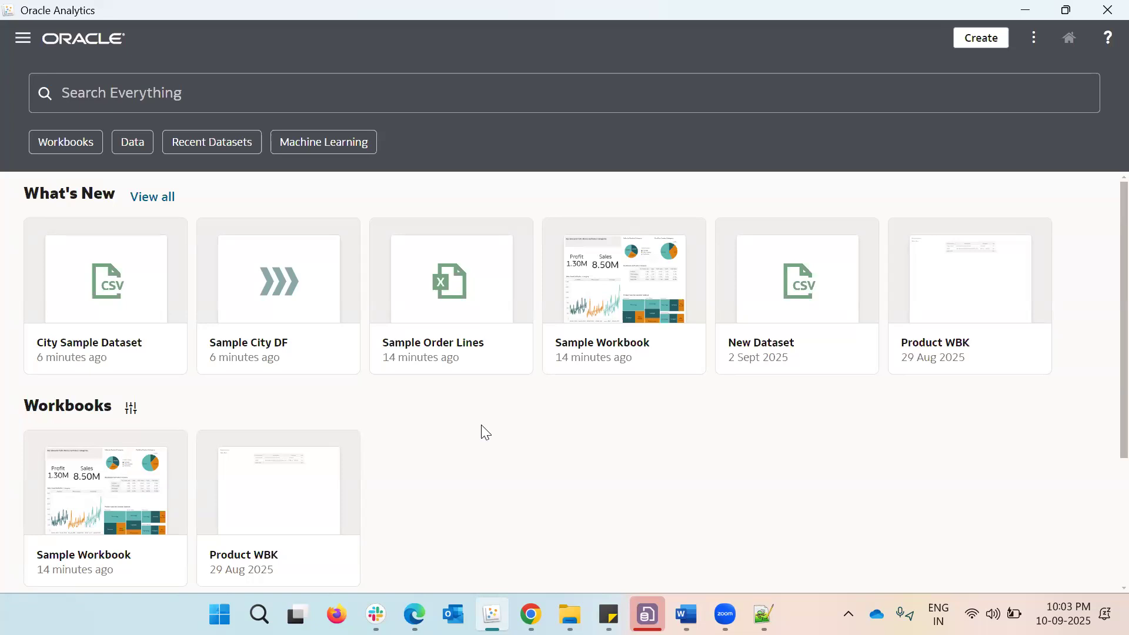
Minimize the Oracle Analytics and Word windows and switch to Zoom Workplace
{"action": "left_click", "coordinate": [1027, 13]}
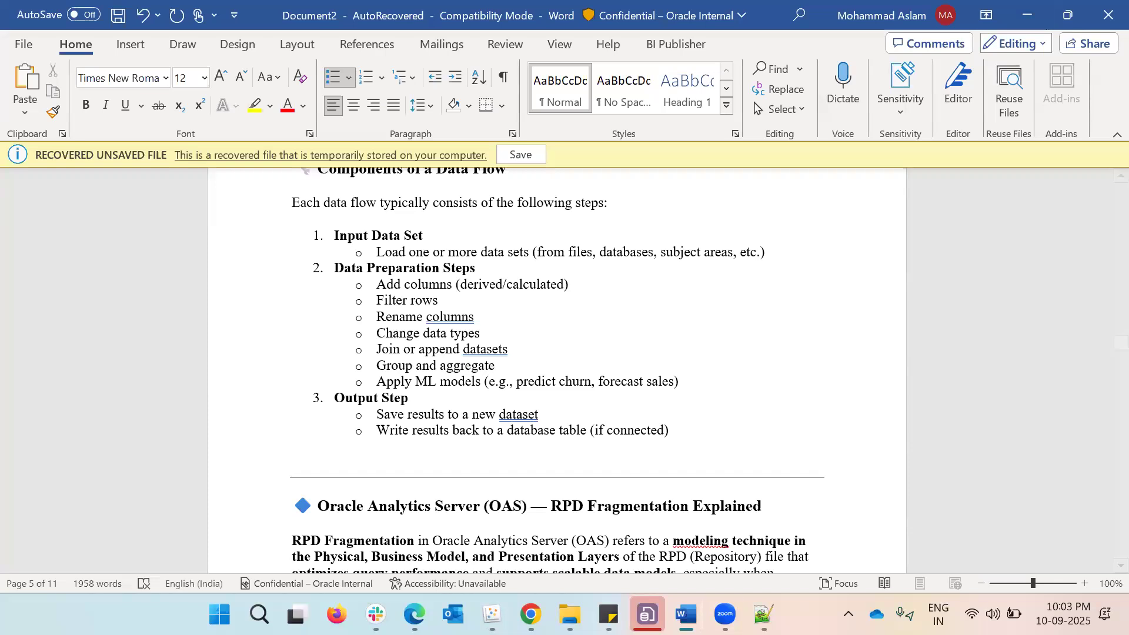
{"action": "mouse_move", "coordinate": [725, 615]}
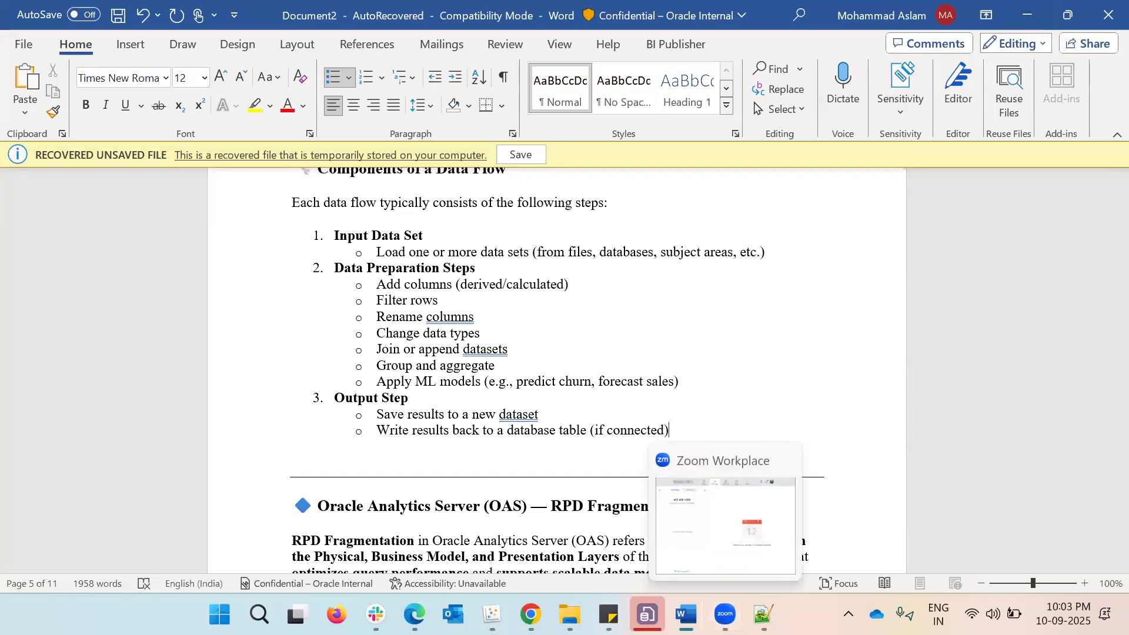
{"action": "mouse_move", "coordinate": [686, 614]}
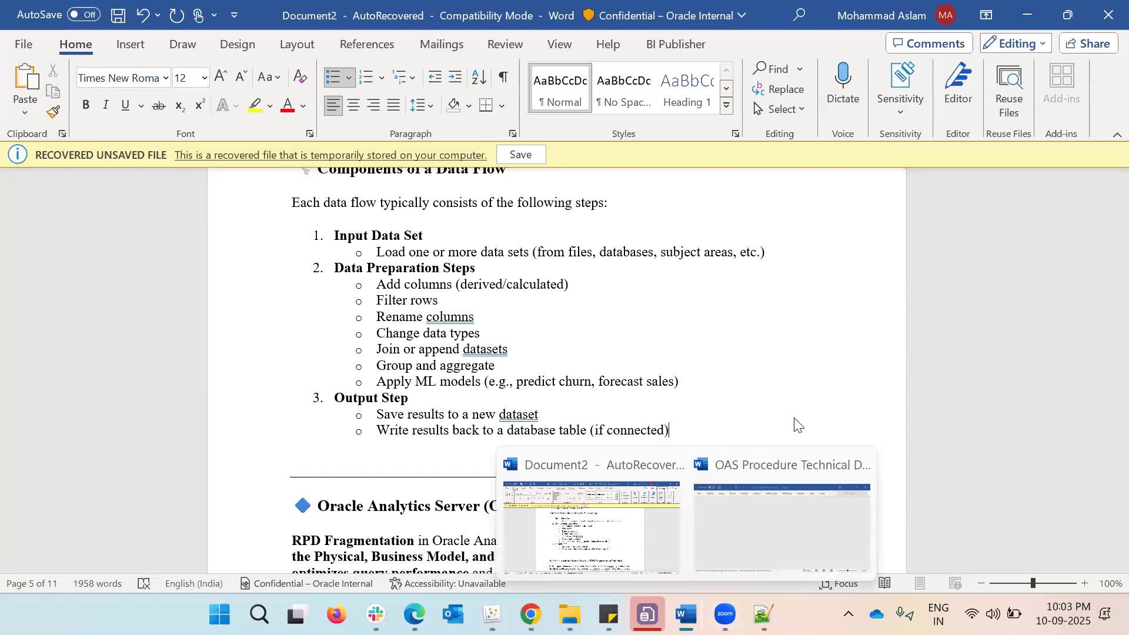
{"action": "left_click", "coordinate": [1027, 15]}
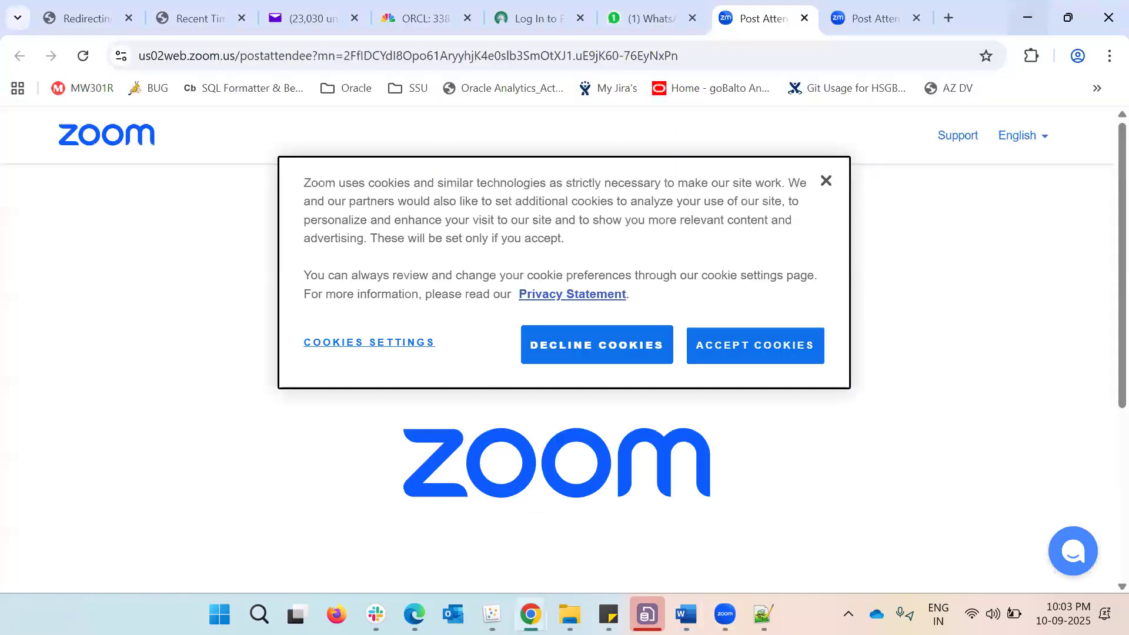
{"action": "mouse_move", "coordinate": [687, 614]}
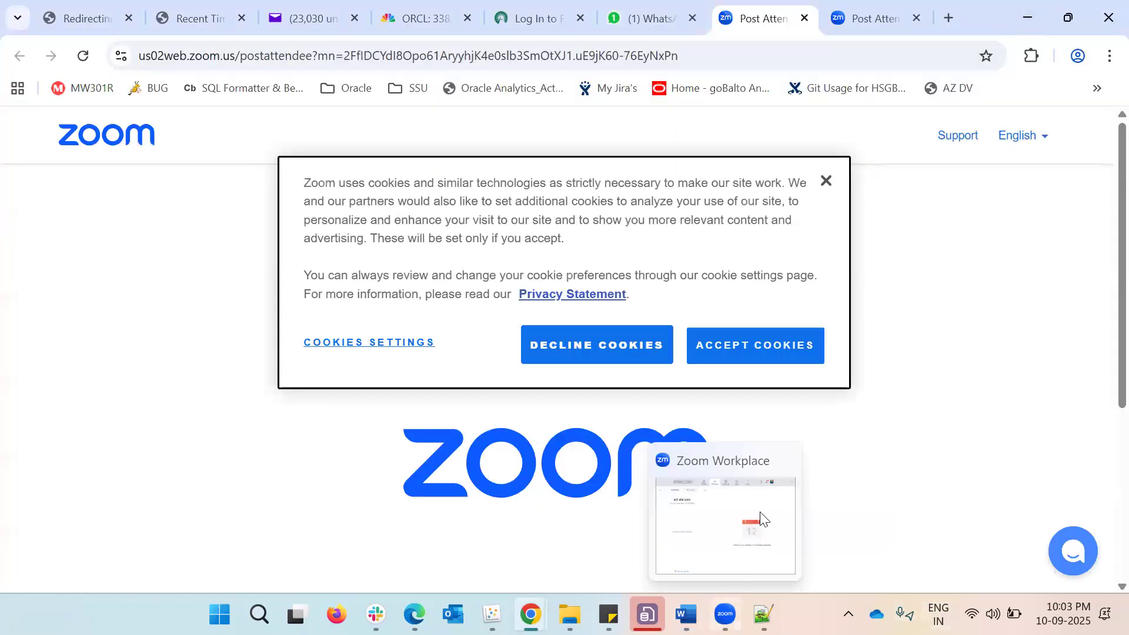
{"action": "left_click", "coordinate": [761, 513]}
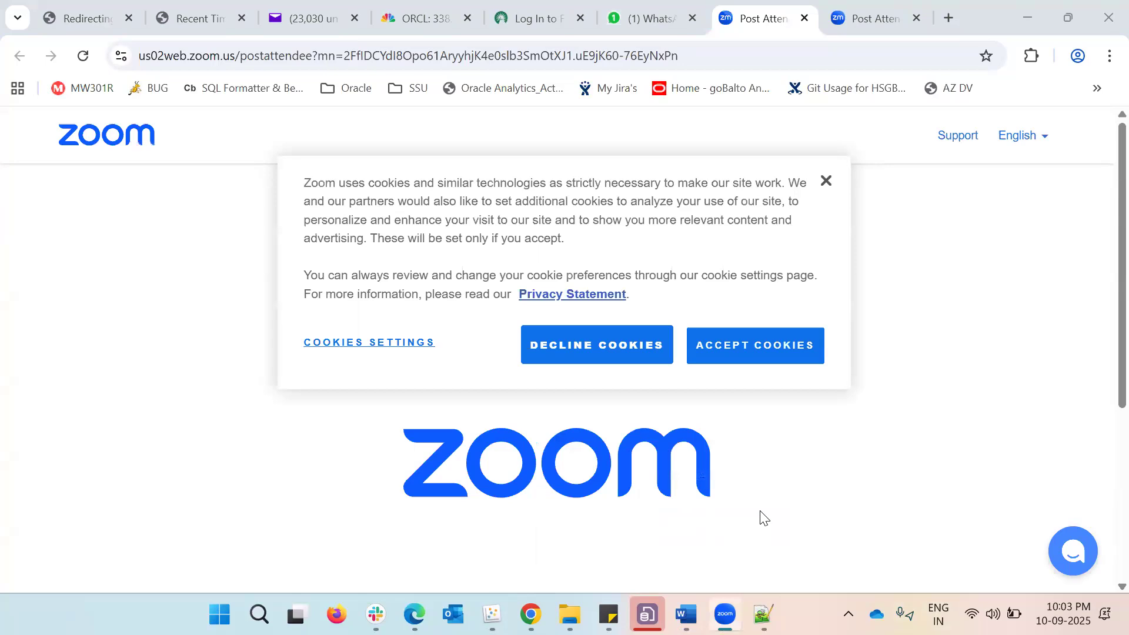